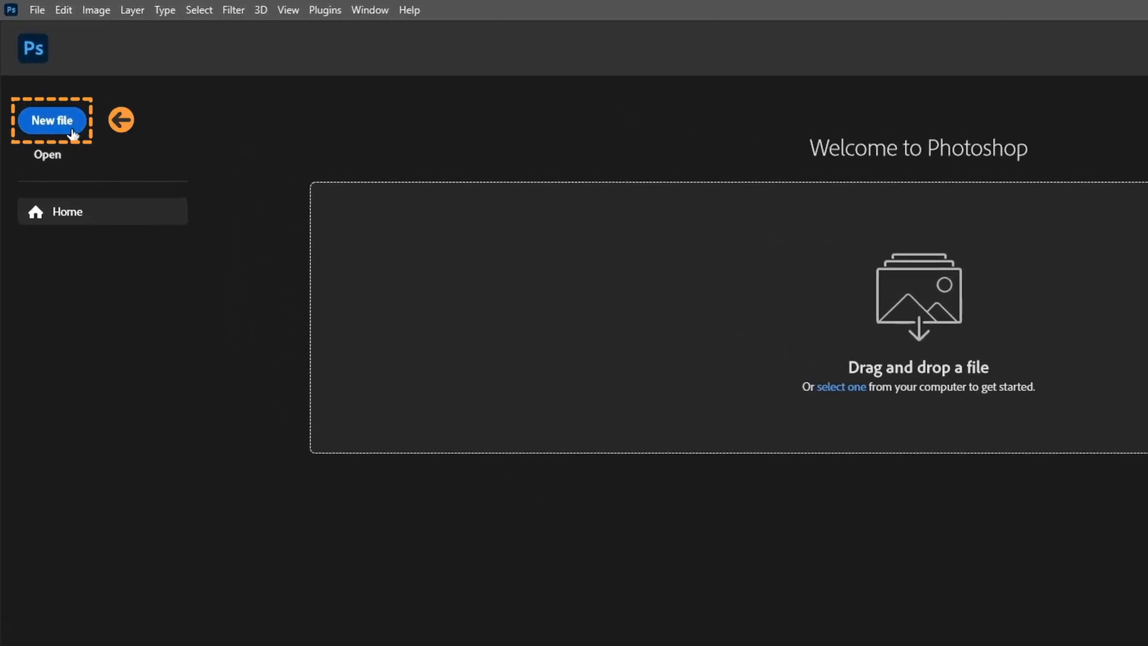
- Create a new 1920 x 1080 px RGB document at 72 pixels/inch with an artboard
{"action": "left_click", "coordinate": [69, 130]}
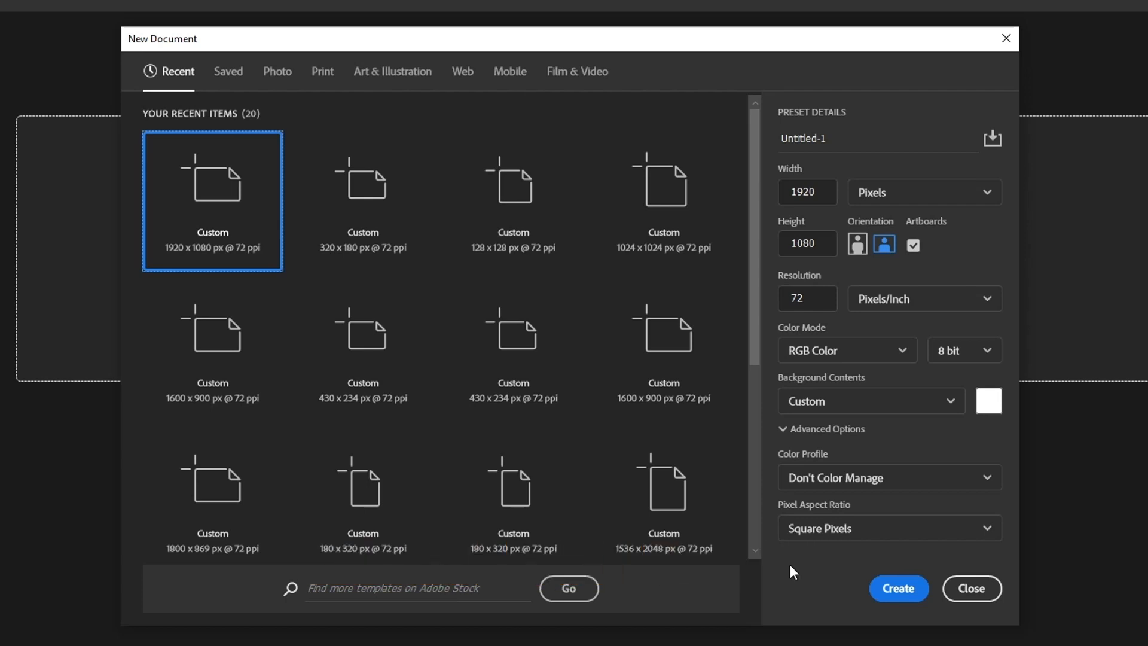
{"action": "left_click", "coordinate": [893, 580]}
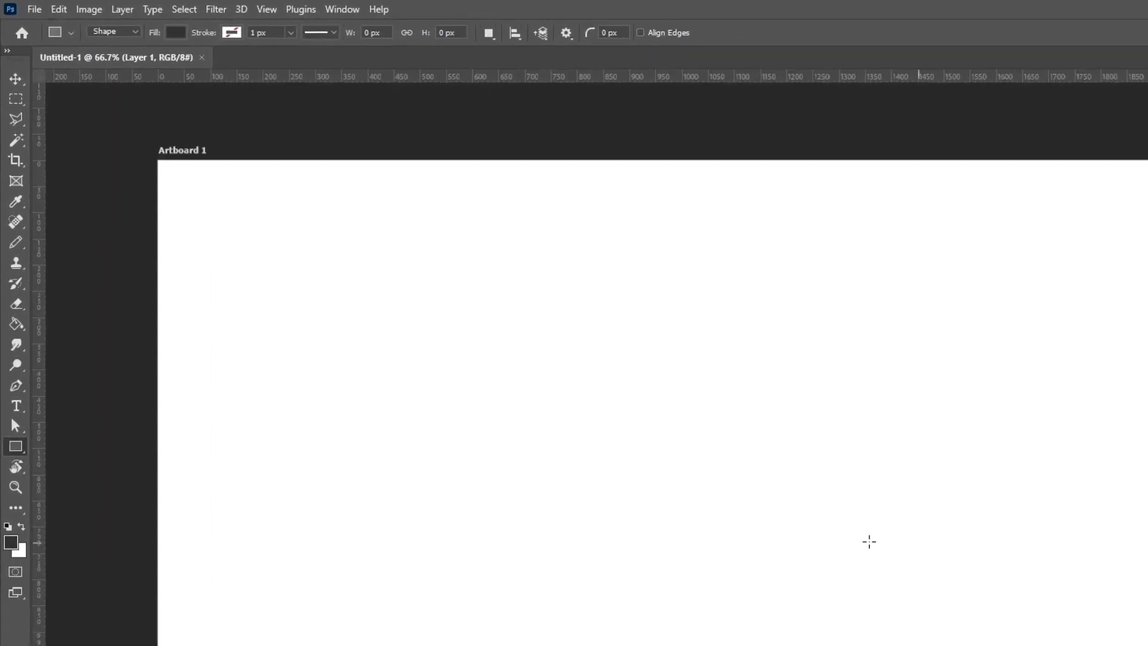
- Set the foreground color to #313131 and fill the artboard's background with it using the Paint Bucket Tool
{"action": "left_click", "coordinate": [21, 340]}
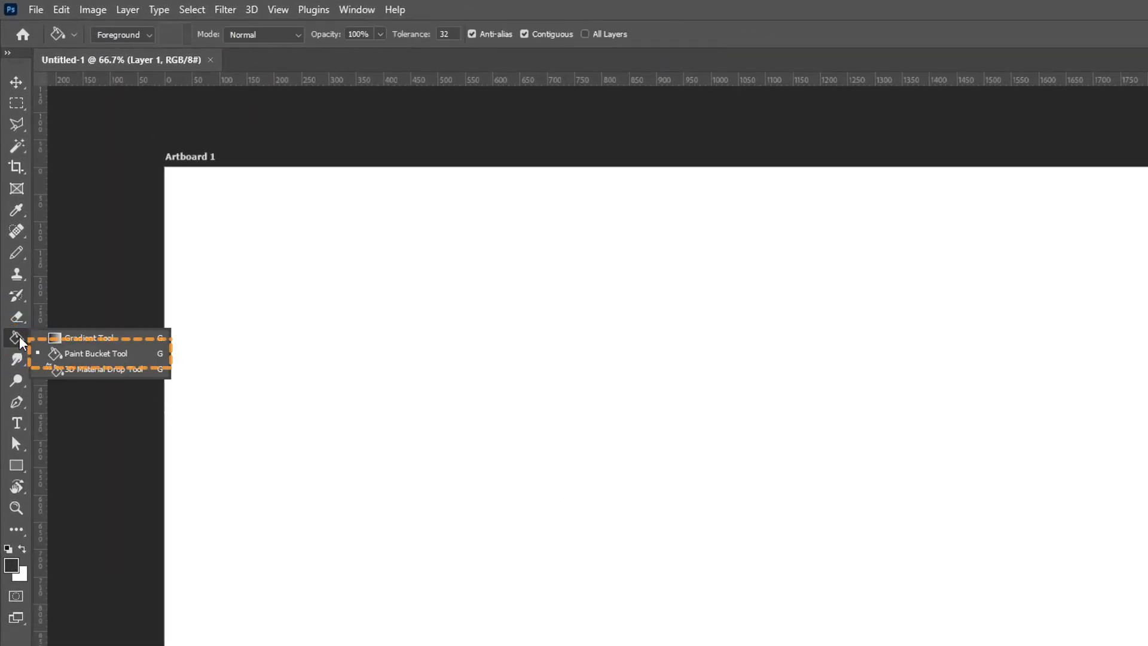
{"action": "left_click", "coordinate": [80, 358]}
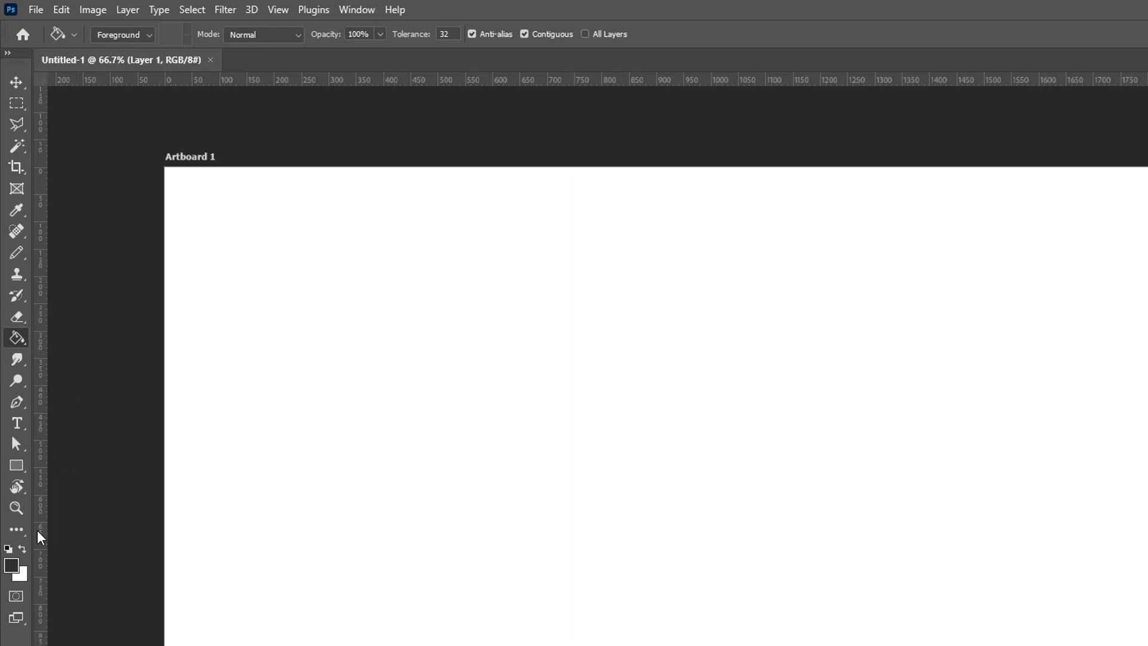
{"action": "left_click", "coordinate": [16, 564]}
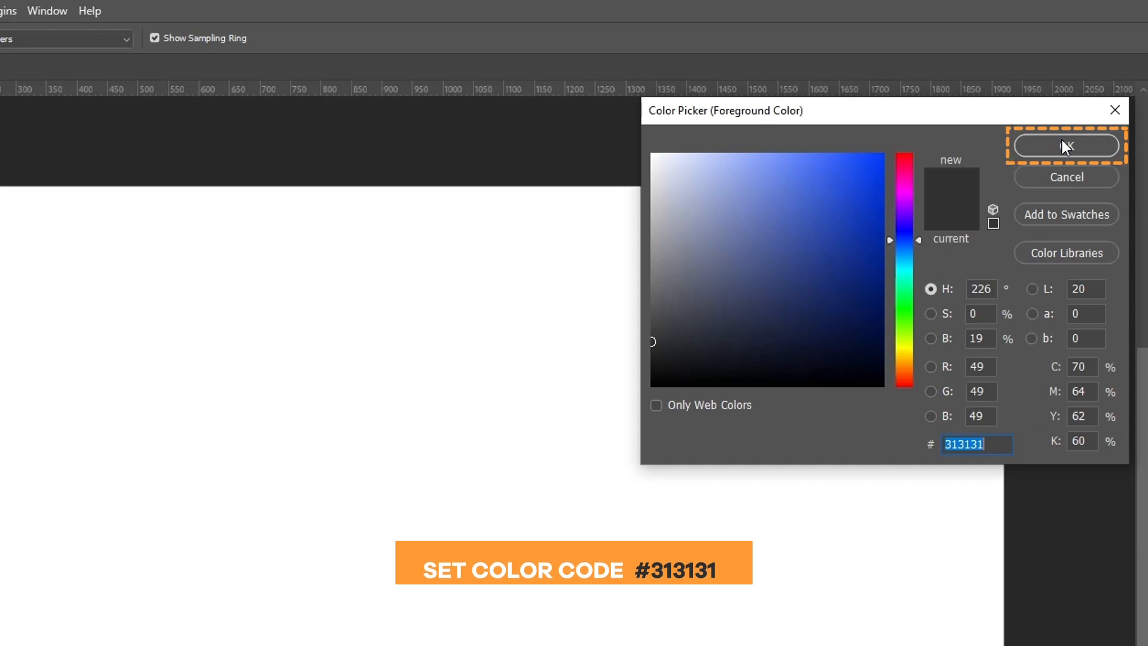
{"action": "left_click", "coordinate": [1062, 140]}
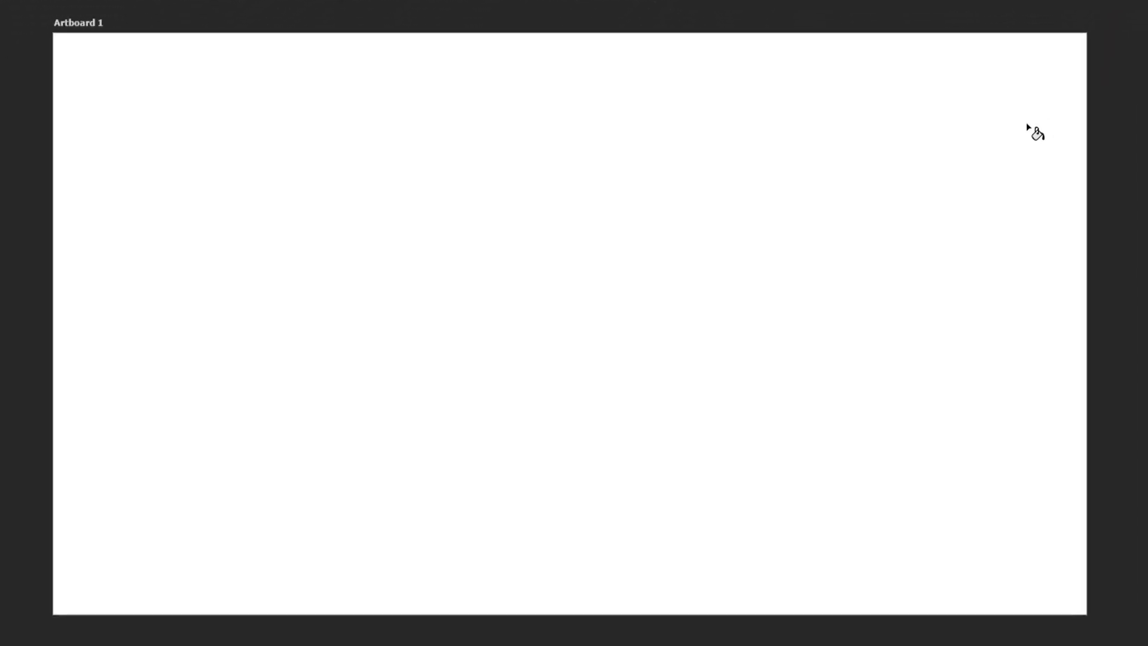
{"action": "left_click", "coordinate": [1026, 125]}
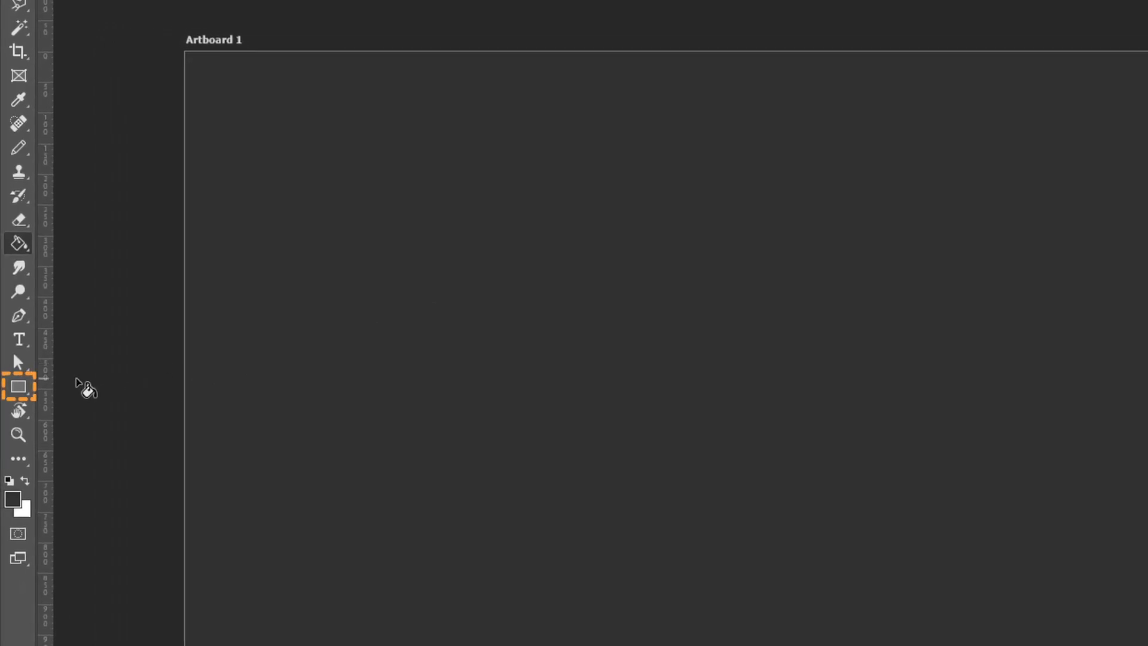
- Create a rectangle shape 1500 px wide and 8 px high on the artboard
{"action": "left_click", "coordinate": [18, 387]}
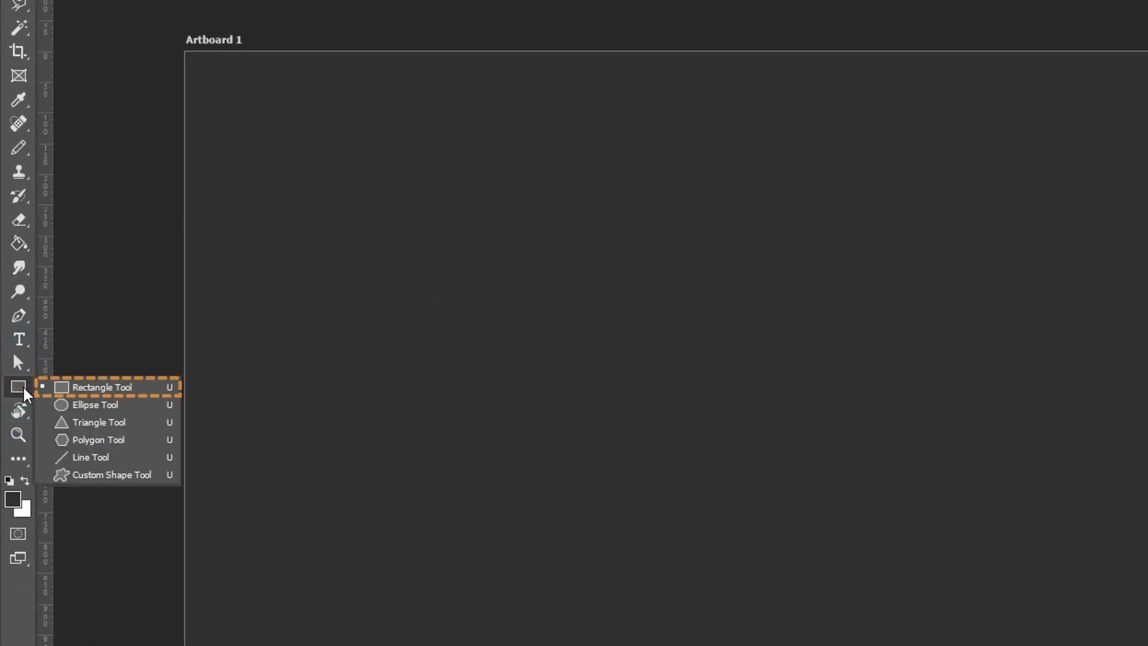
{"action": "left_click", "coordinate": [79, 390]}
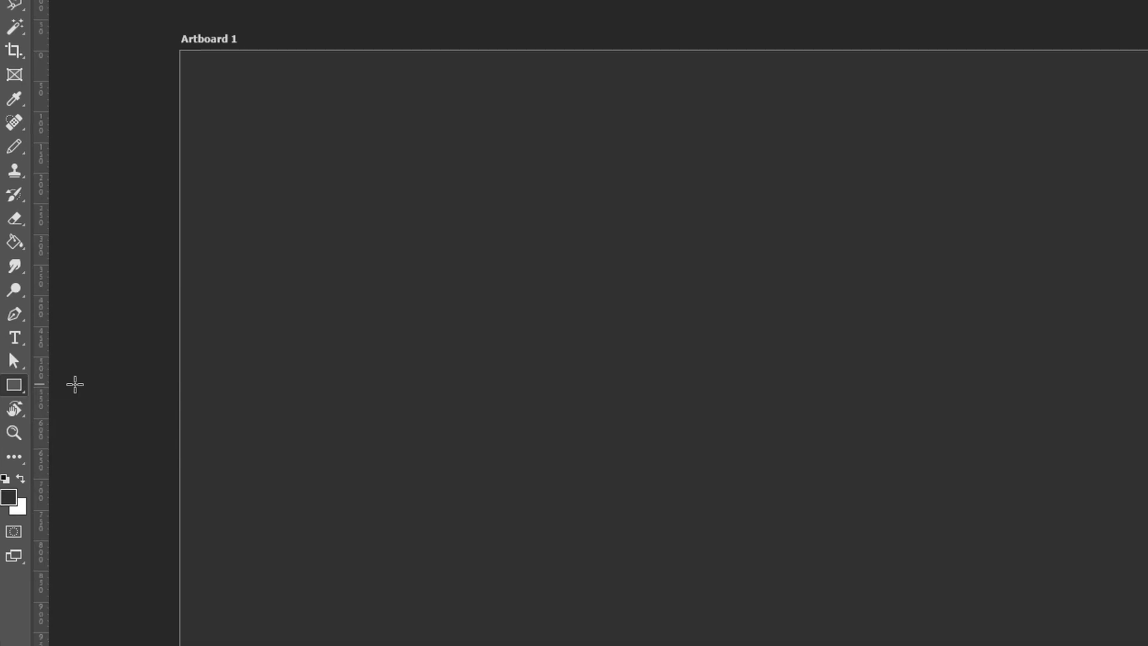
{"action": "left_click", "coordinate": [440, 235]}
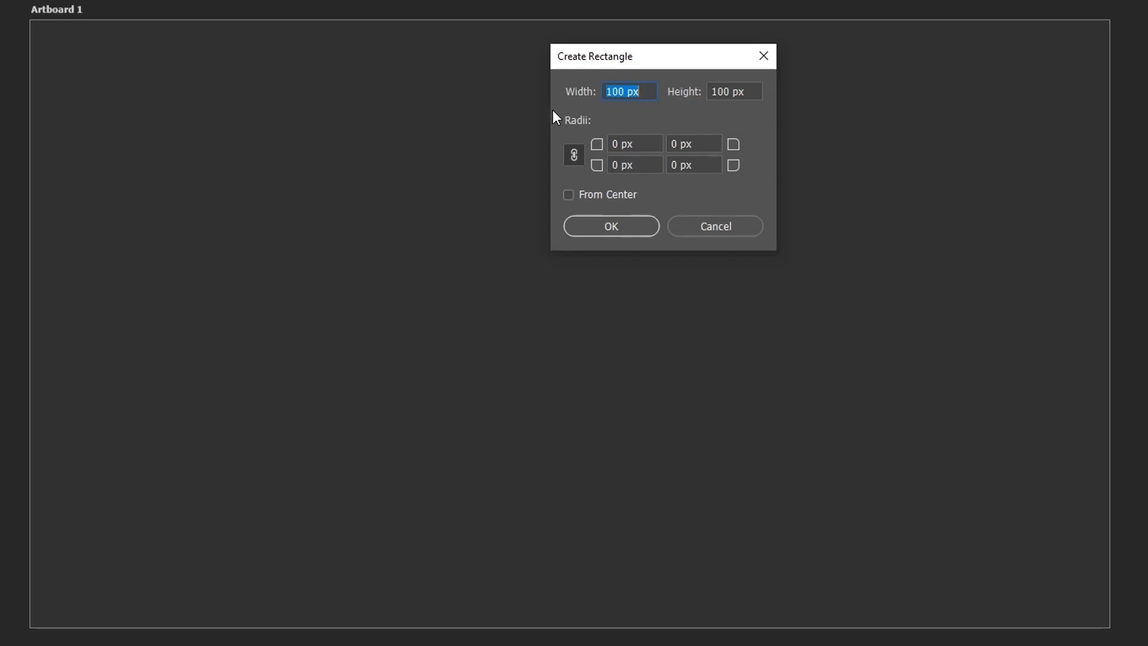
{"action": "type", "text": "1500"}
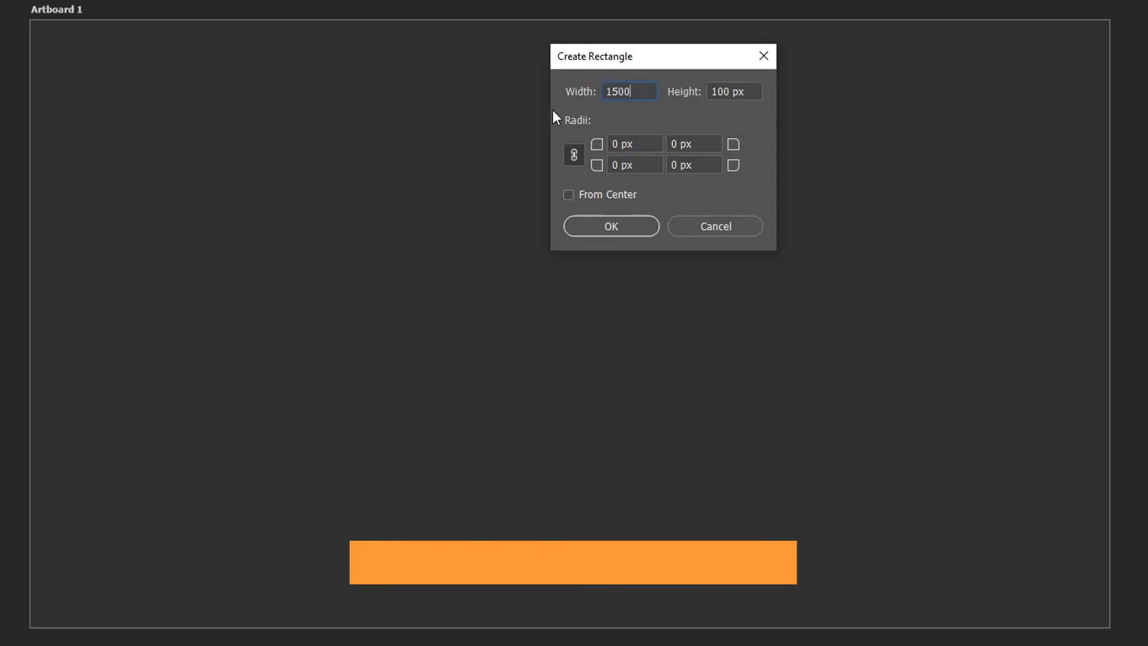
{"action": "key", "text": "Tab"}
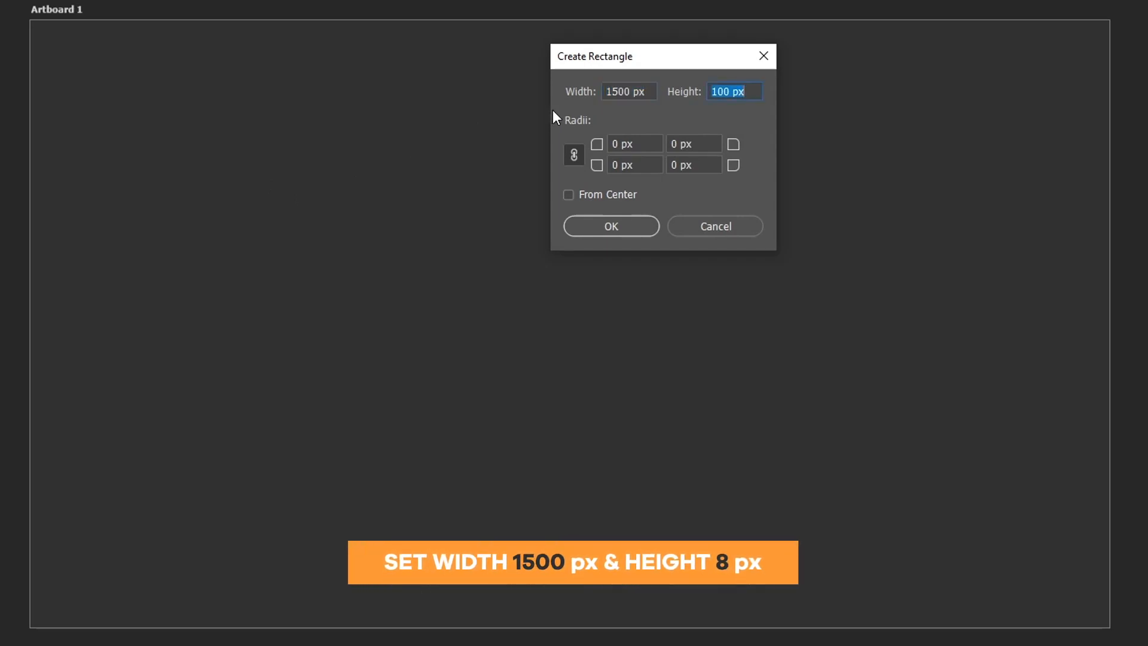
{"action": "type", "text": "8"}
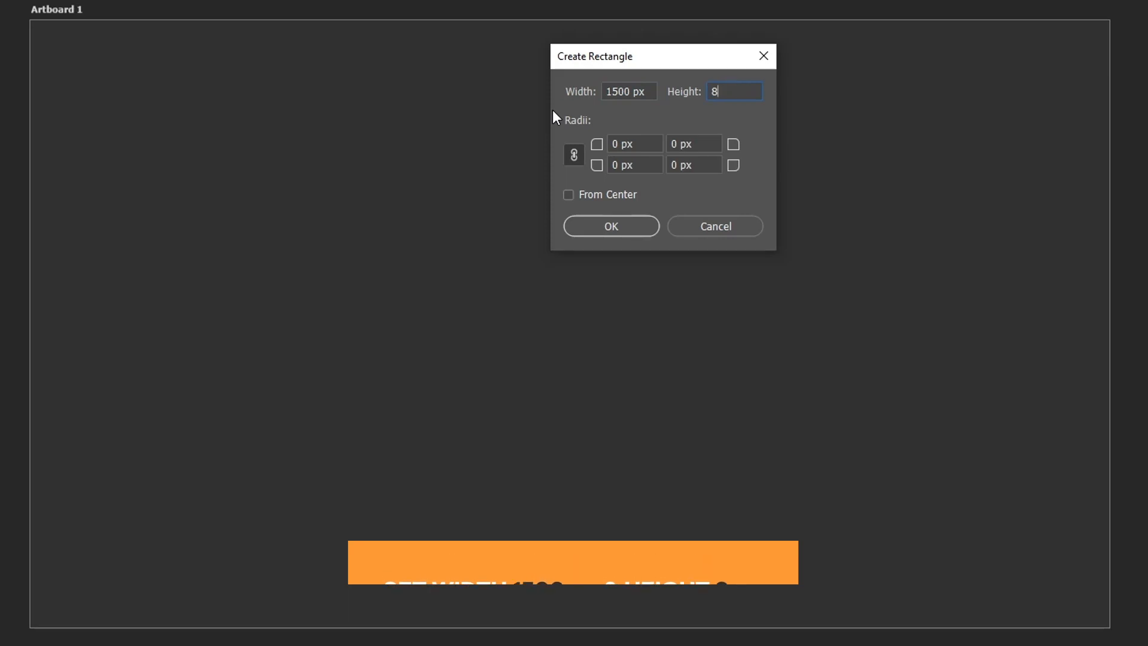
{"action": "left_click", "coordinate": [612, 227]}
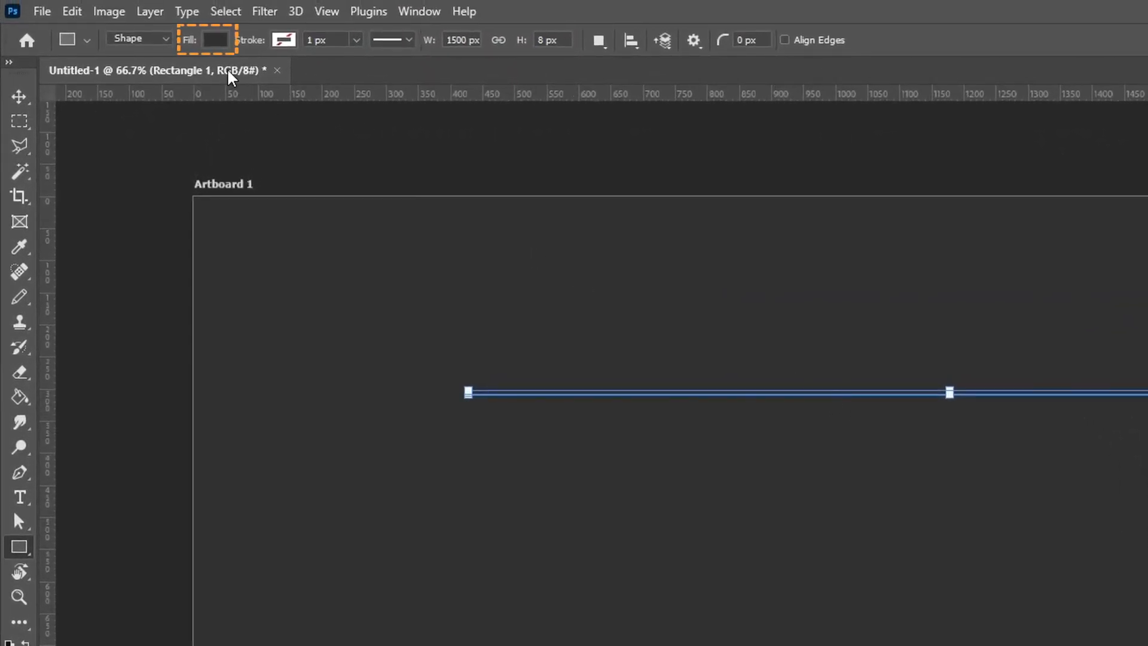
- Change the thin rectangle's fill color to white, #ffffff
{"action": "left_click", "coordinate": [216, 41]}
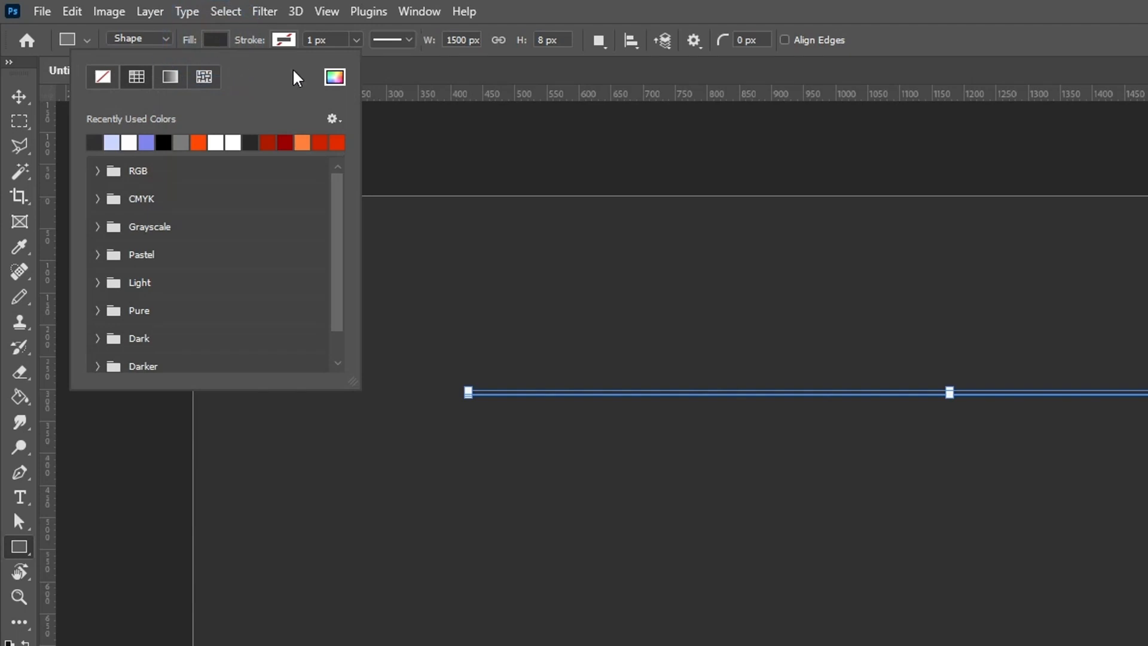
{"action": "left_click", "coordinate": [334, 78]}
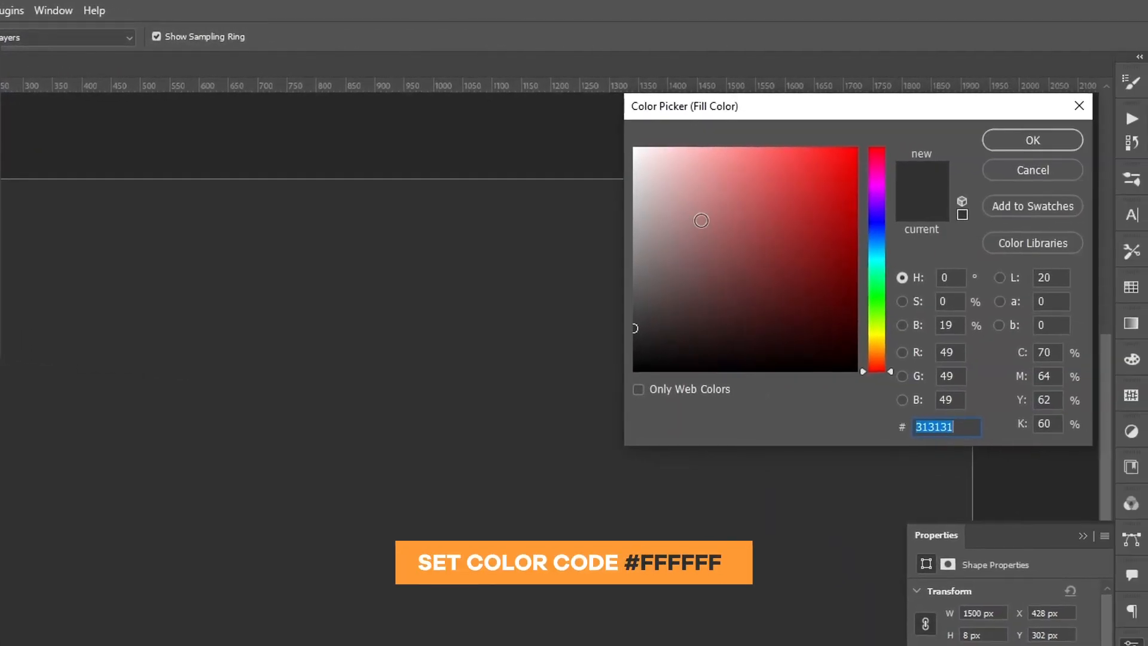
{"action": "type", "text": "ffffff"}
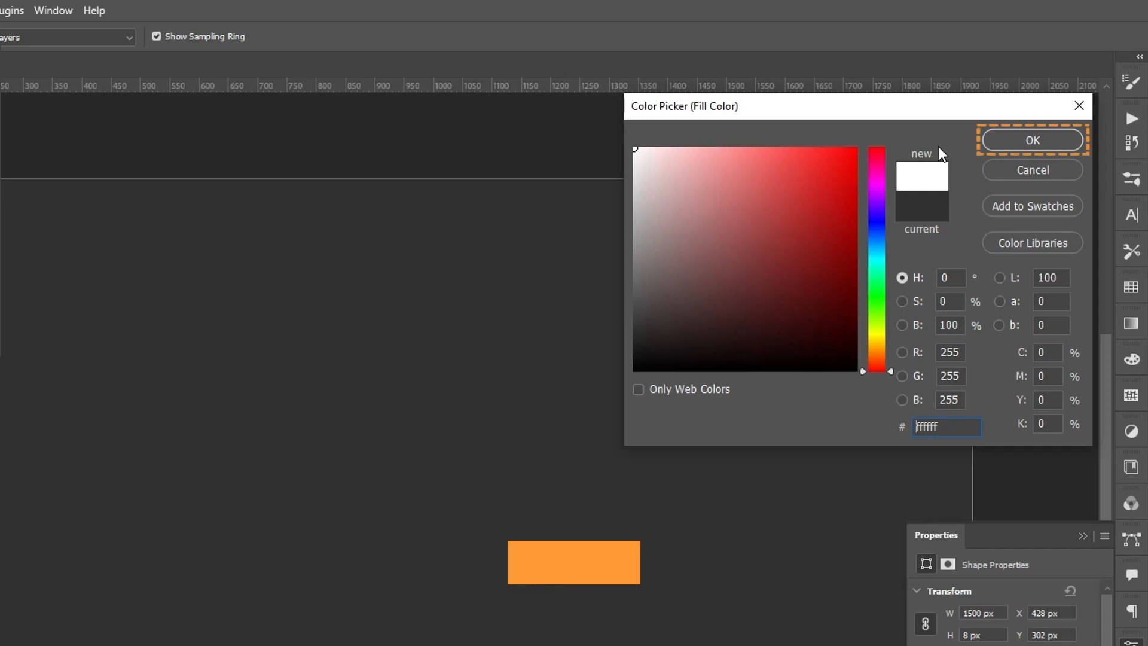
{"action": "left_click", "coordinate": [1009, 141]}
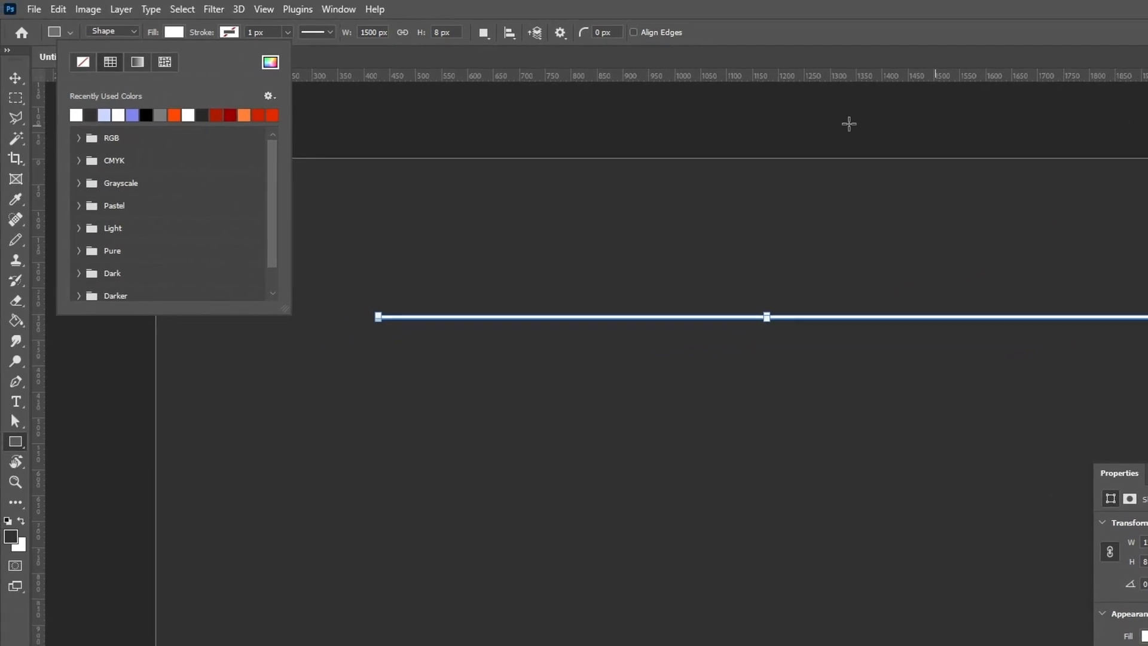
- Center the white line horizontally on the artboard and move it up to a Y position of about 101 px
{"action": "left_click", "coordinate": [15, 79]}
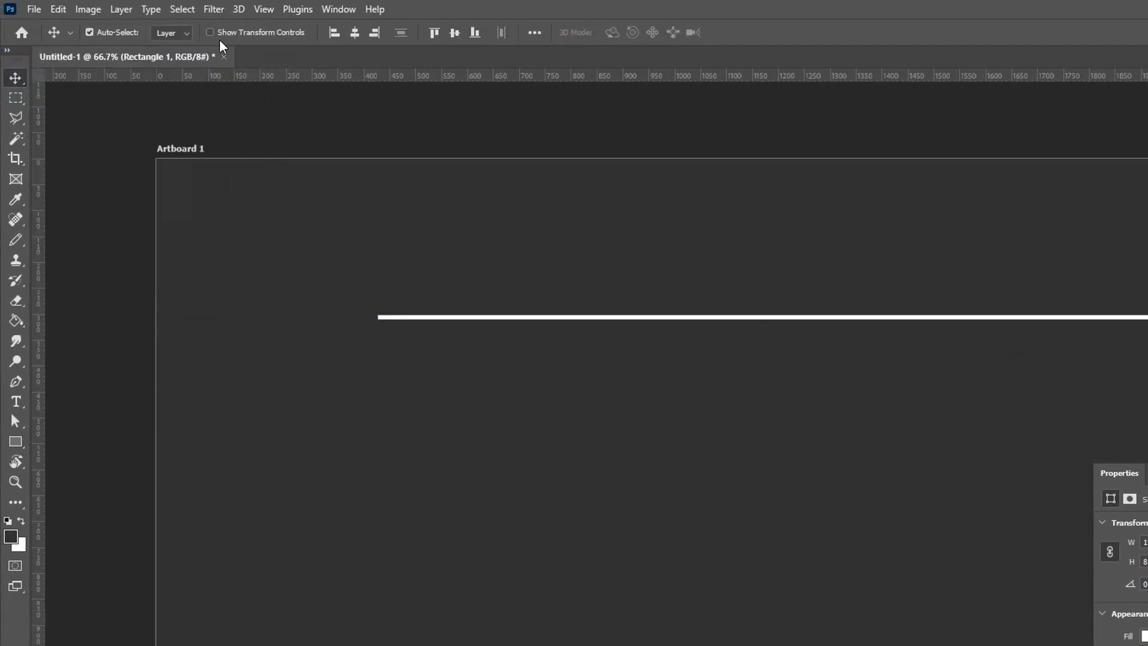
{"action": "left_click", "coordinate": [355, 34]}
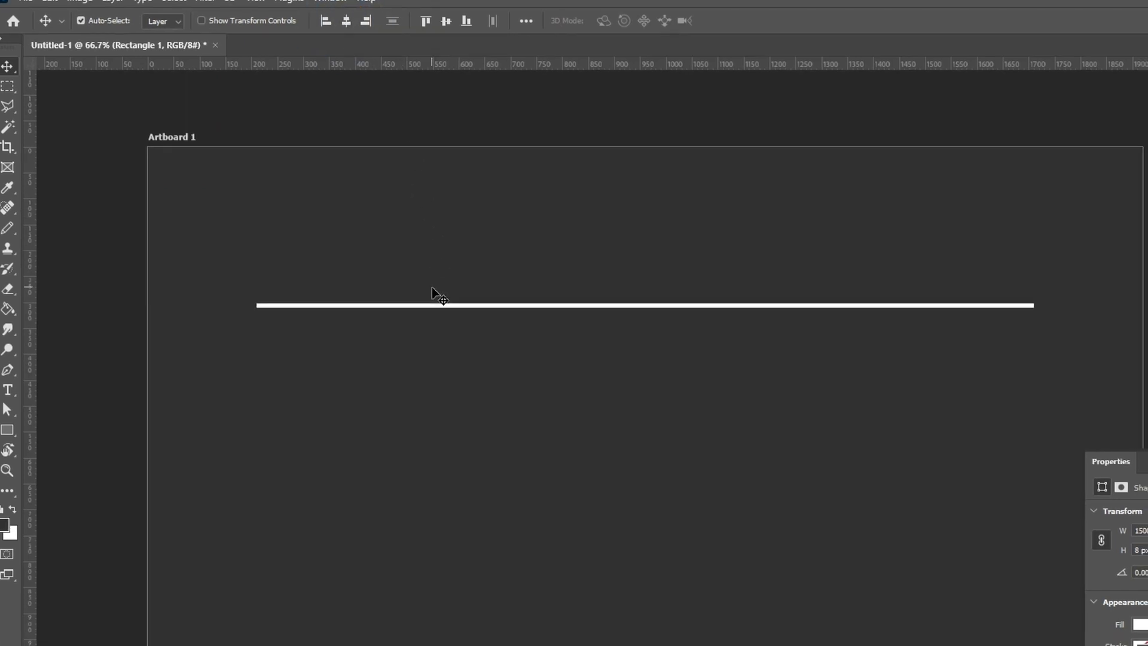
{"action": "left_click_drag", "start_coordinate": [434, 306], "coordinate": [429, 211]}
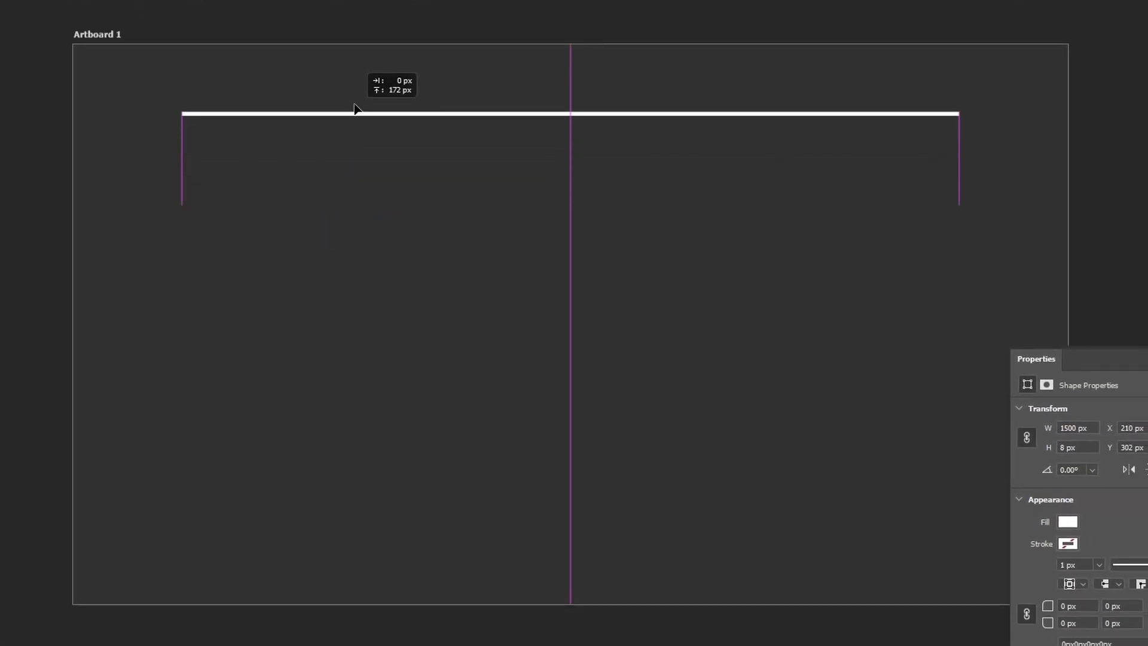
{"action": "left_click_drag", "start_coordinate": [357, 109], "coordinate": [354, 102]}
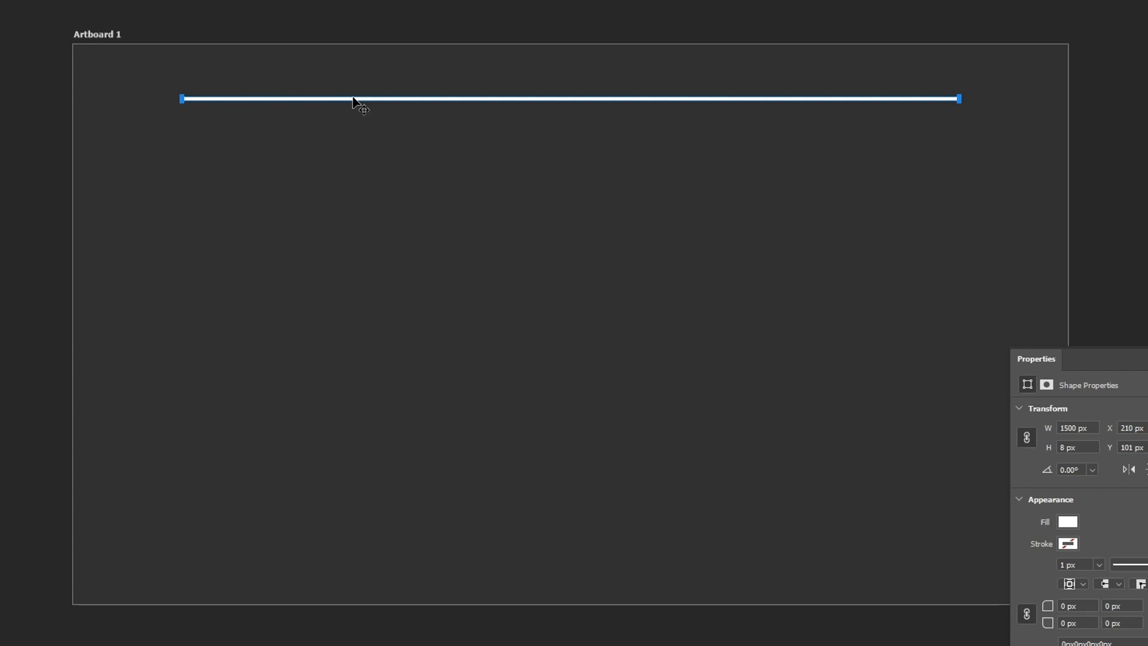
- Make a transformed duplicate of the white line and shift the copy 20 px down
{"action": "key", "text": "ctrl+alt+t"}
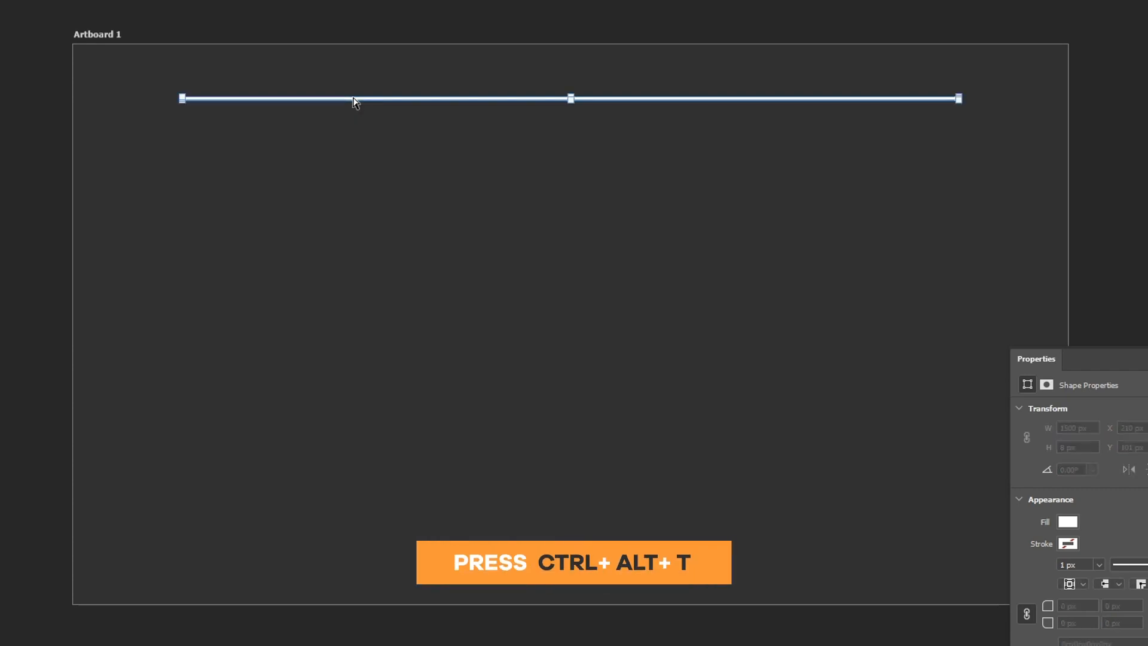
{"action": "key", "text": "shift+Down"}
{"action": "key", "text": "shift+Down"}
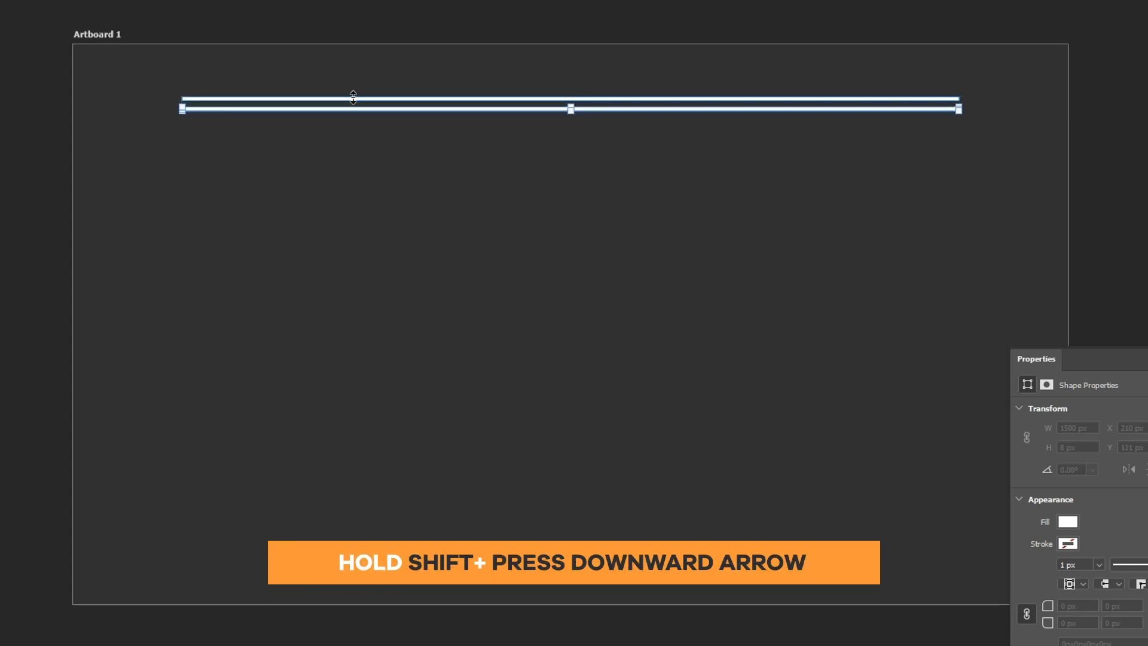
{"action": "key", "text": "Return"}
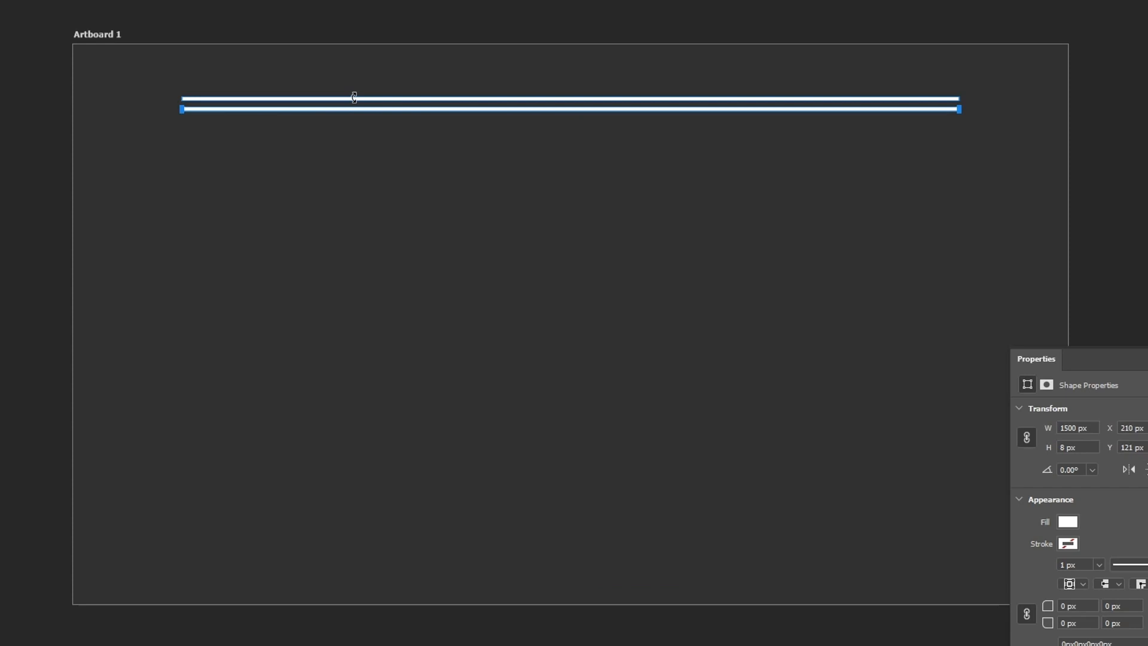
- Repeat the duplicate-and-shift transform 42 times to stack evenly spaced lines down to a Y position of 961 px
{"action": "key", "text": "shift+ctrl+alt+t"}
{"action": "key", "text": "shift+ctrl+alt+t"}
{"action": "key", "text": "shift+ctrl+alt+t"}
{"action": "key", "text": "shift+ctrl+alt+t"}
{"action": "key", "text": "shift+ctrl+alt+t"}
{"action": "key", "text": "shift+ctrl+alt+t"}
{"action": "key", "text": "shift+ctrl+alt+t"}
{"action": "key", "text": "shift+ctrl+alt+t"}
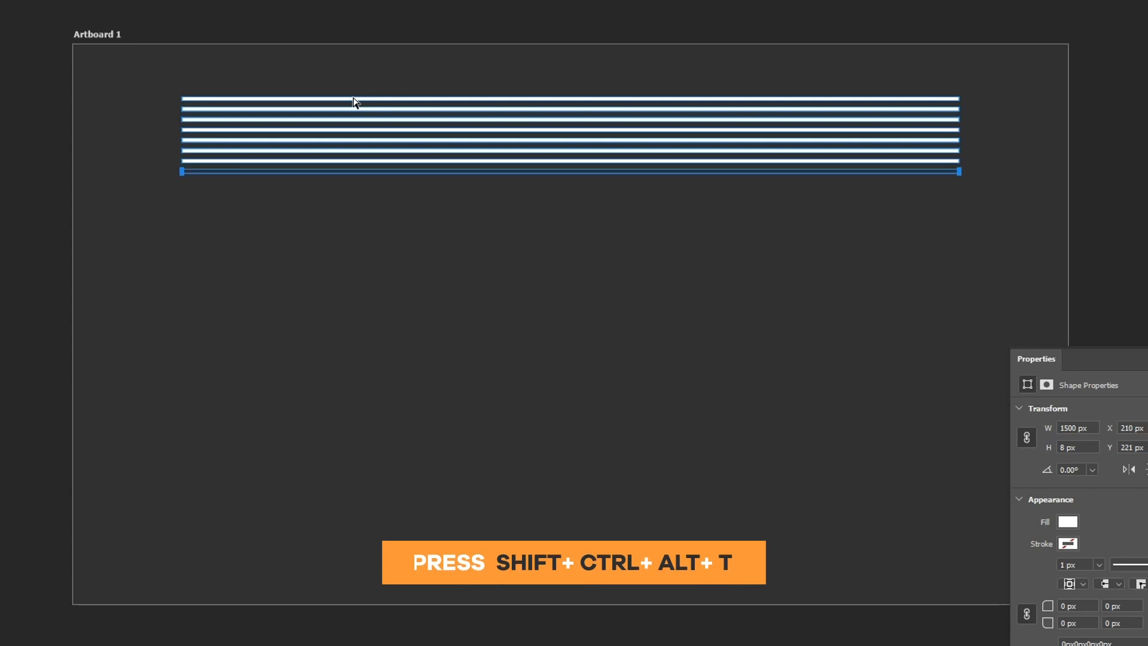
{"action": "key", "text": "shift+ctrl+alt+t"}
{"action": "key", "text": "shift+ctrl+alt+t"}
{"action": "key", "text": "shift+ctrl+alt+t"}
{"action": "key", "text": "shift+ctrl+alt+t"}
{"action": "key", "text": "shift+ctrl+alt+t"}
{"action": "key", "text": "shift+ctrl+alt+t"}
{"action": "key", "text": "shift+ctrl+alt+t"}
{"action": "key", "text": "shift+ctrl+alt+t"}
{"action": "key", "text": "shift+ctrl+alt+t"}
{"action": "key", "text": "shift+ctrl+alt+t"}
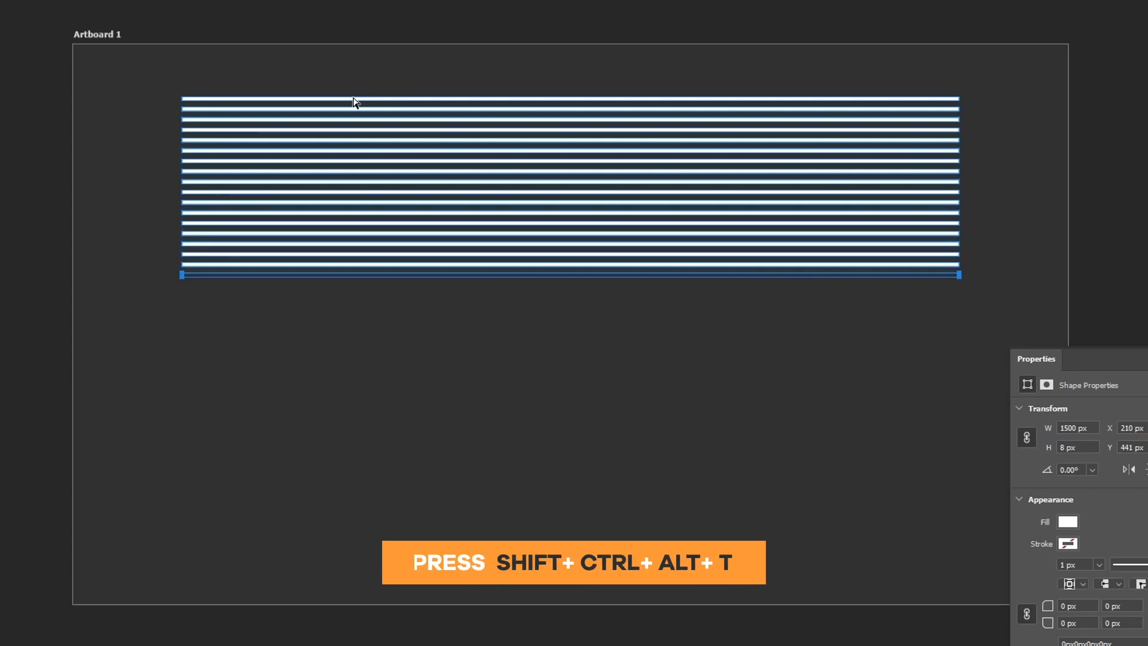
{"action": "key", "text": "shift+ctrl+alt+t"}
{"action": "key", "text": "shift+ctrl+alt+t"}
{"action": "key", "text": "shift+ctrl+alt+t"}
{"action": "key", "text": "shift+ctrl+alt+t"}
{"action": "key", "text": "shift+ctrl+alt+t"}
{"action": "key", "text": "shift+ctrl+alt+t"}
{"action": "key", "text": "shift+ctrl+alt+t"}
{"action": "key", "text": "shift+ctrl+alt+t"}
{"action": "key", "text": "shift+ctrl+alt+t"}
{"action": "key", "text": "shift+ctrl+alt+t"}
{"action": "key", "text": "shift+ctrl+alt+t"}
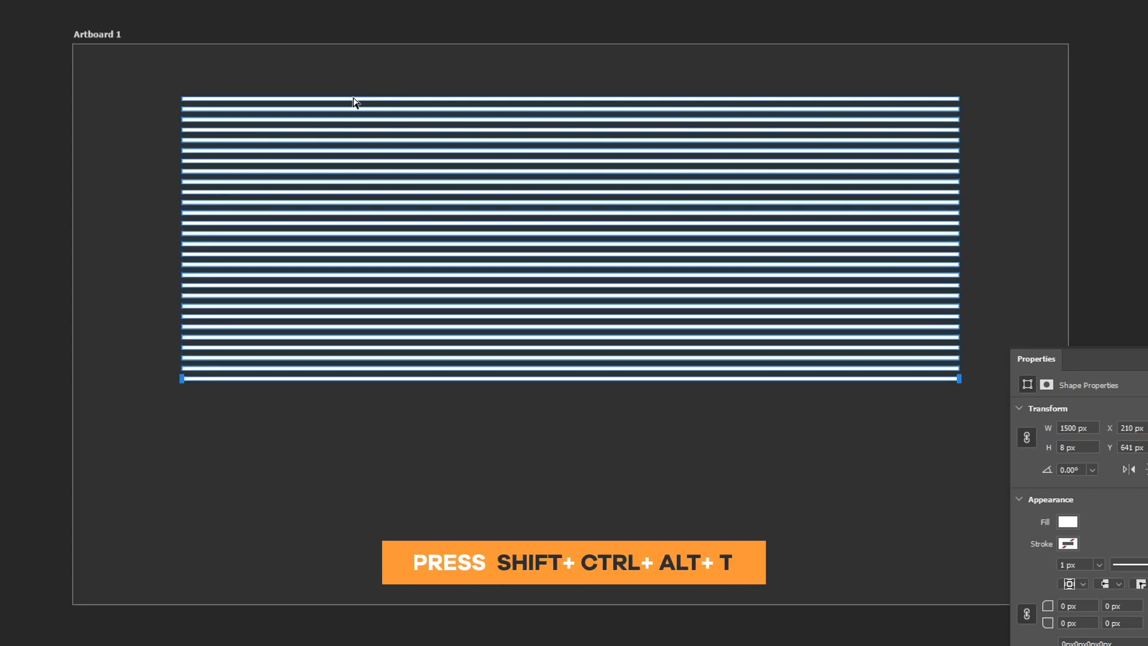
{"action": "key", "text": "shift+ctrl+alt+t"}
{"action": "key", "text": "shift+ctrl+alt+t"}
{"action": "key", "text": "shift+ctrl+alt+t"}
{"action": "key", "text": "shift+ctrl+alt+t"}
{"action": "key", "text": "shift+ctrl+alt+t"}
{"action": "key", "text": "shift+ctrl+alt+t"}
{"action": "key", "text": "shift+ctrl+alt+t"}
{"action": "key", "text": "shift+ctrl+alt+t"}
{"action": "key", "text": "shift+ctrl+alt+t"}
{"action": "key", "text": "shift+ctrl+alt+t"}
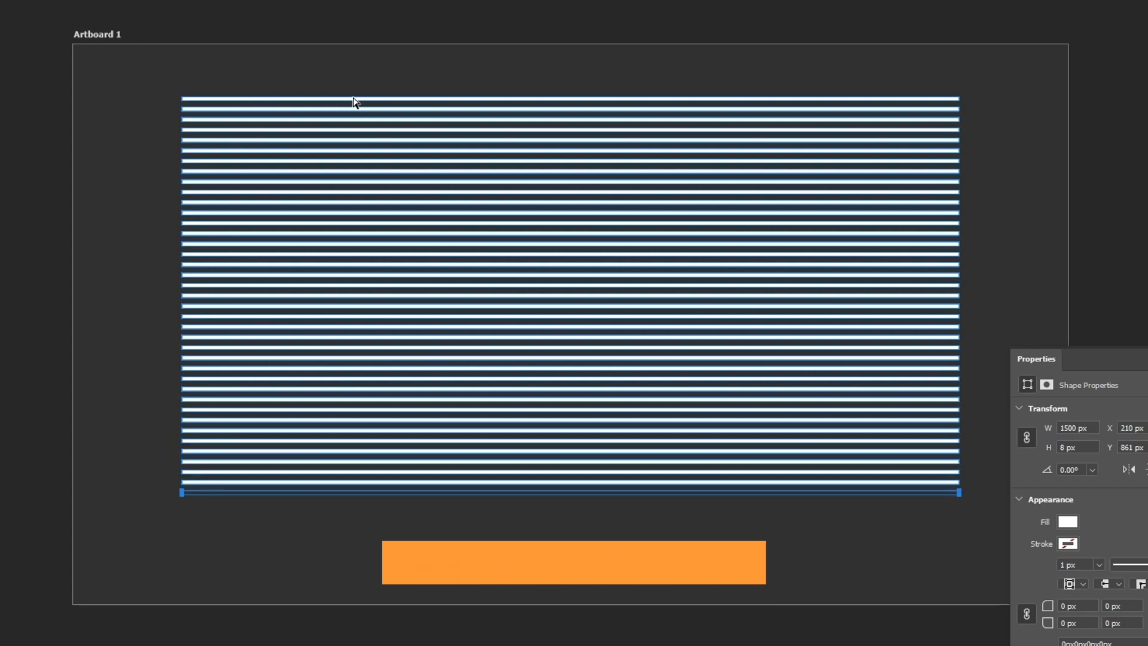
{"action": "key", "text": "shift+ctrl+alt+t"}
{"action": "key", "text": "shift+ctrl+alt+t"}
{"action": "key", "text": "shift+ctrl+alt+t"}
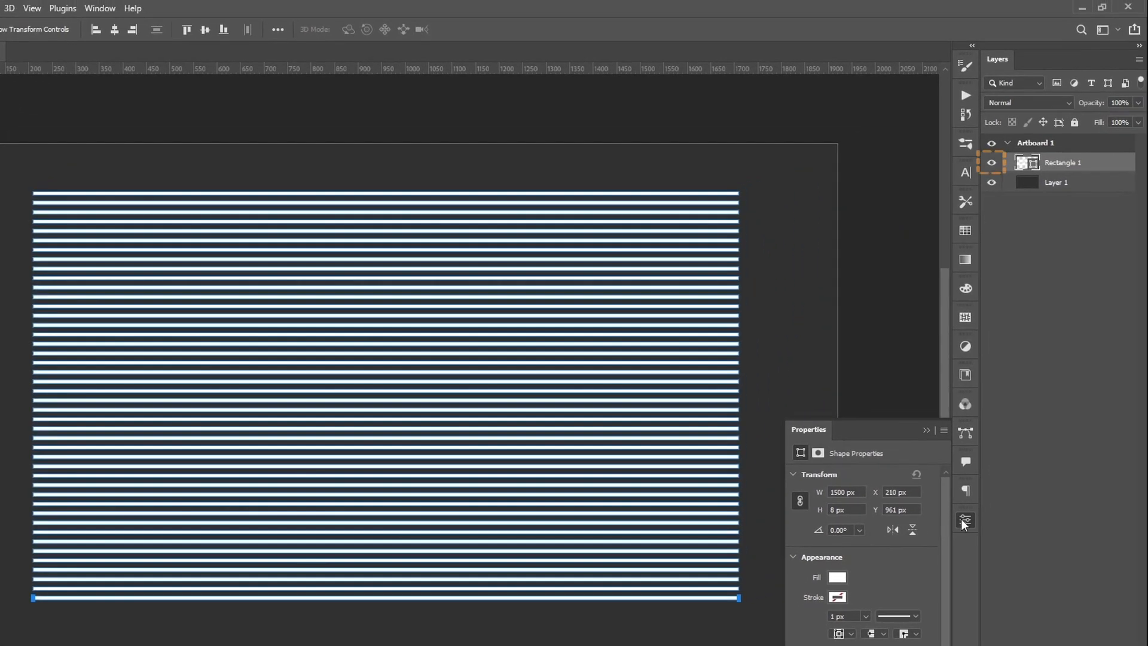
- Collapse the shape properties and hide the Rectangle 1 layer containing the lines
{"action": "left_click", "coordinate": [965, 520]}
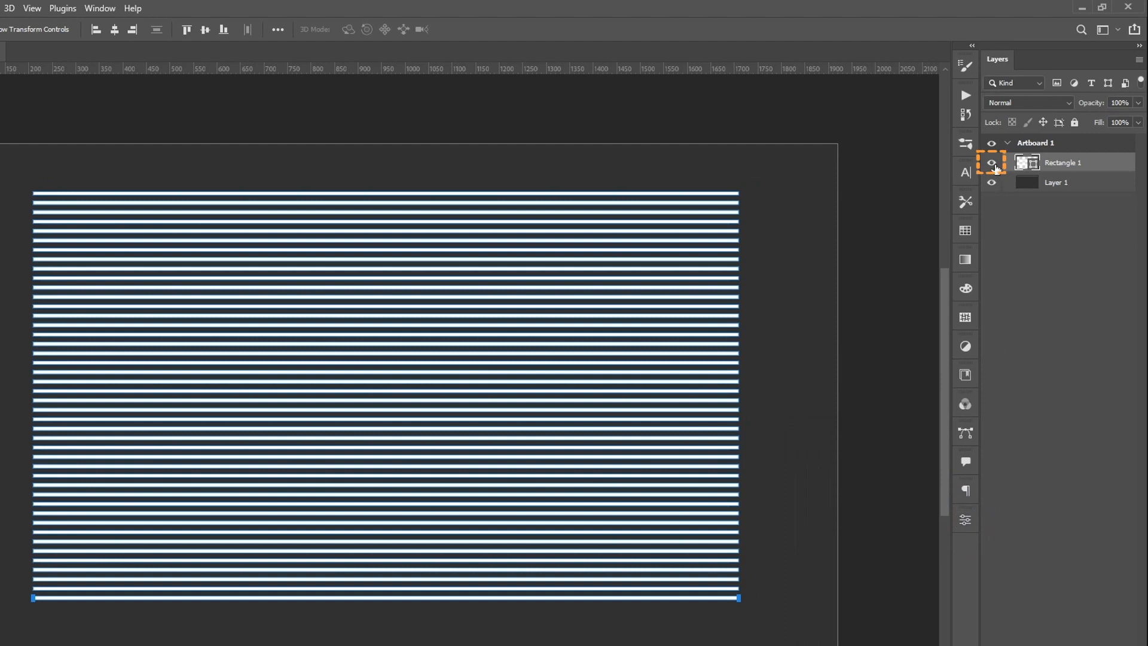
{"action": "left_click", "coordinate": [993, 165]}
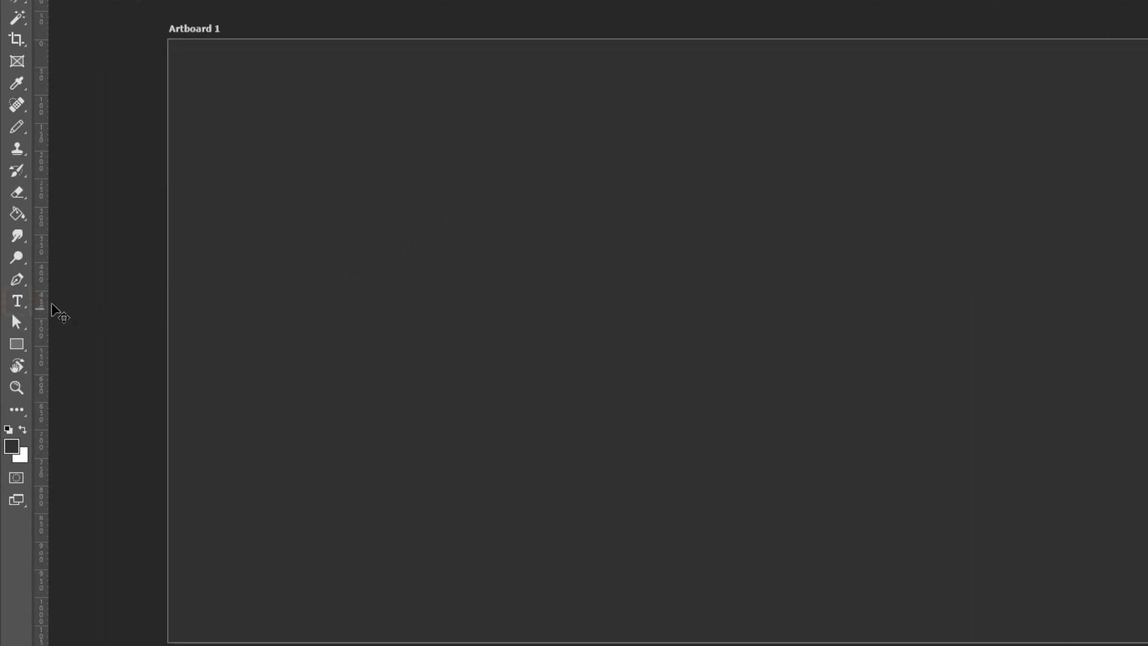
- Add the horizontal text ZEBRA on the artboard in Dharma Gothic E ExBold Italic at 800 pt
{"action": "right_click", "coordinate": [15, 305]}
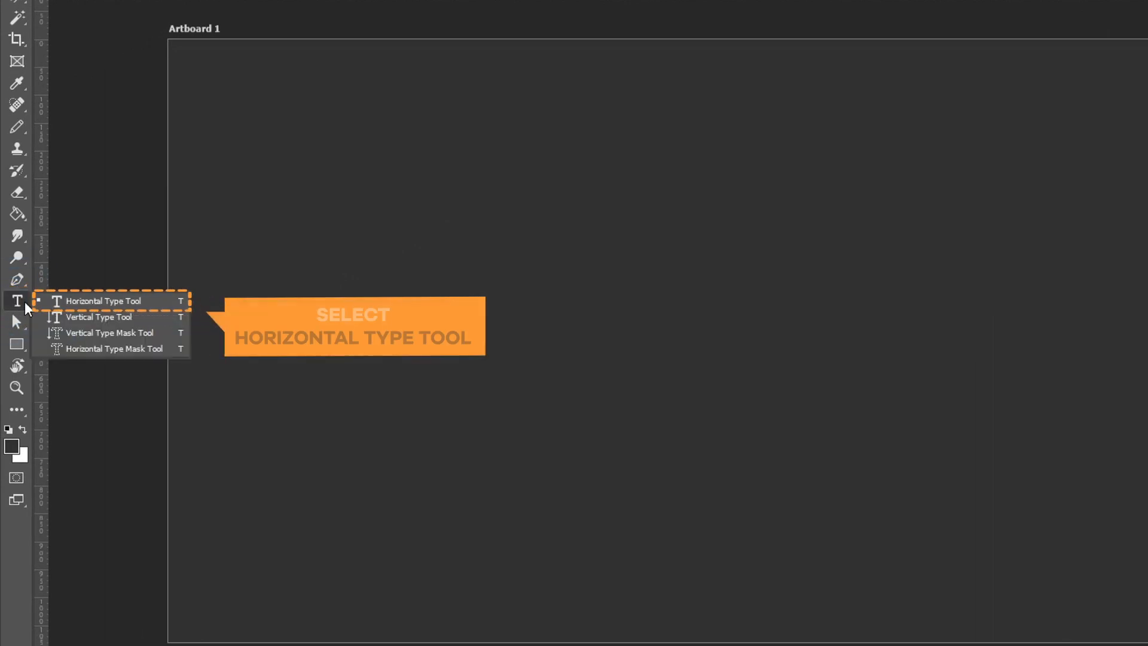
{"action": "left_click", "coordinate": [87, 301]}
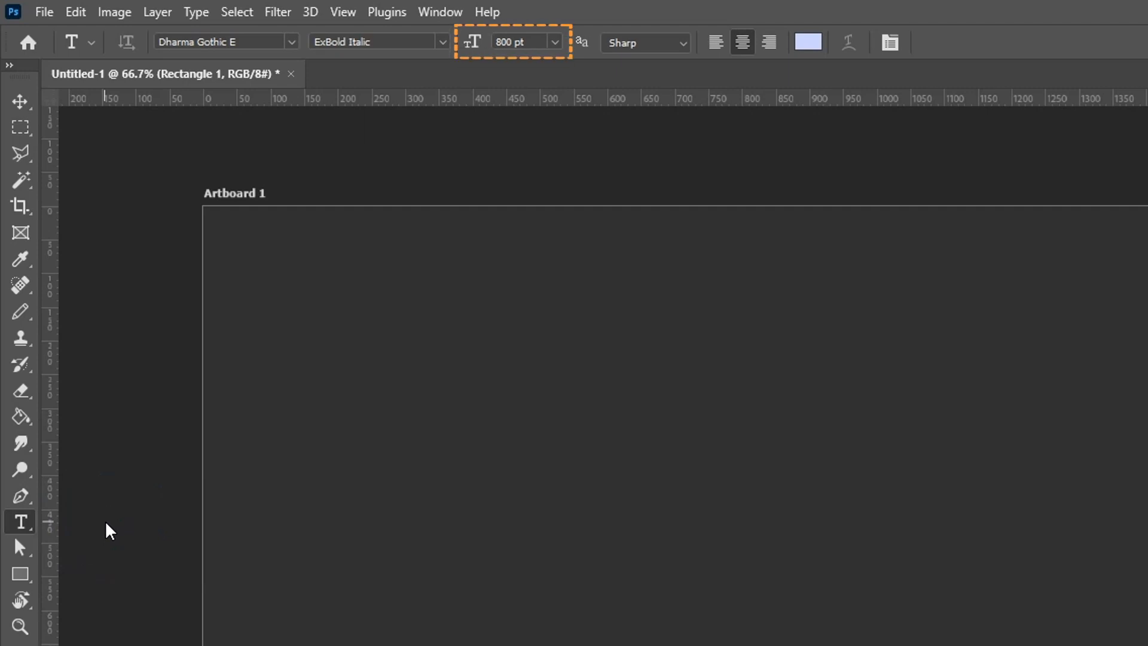
{"action": "left_click", "coordinate": [377, 448]}
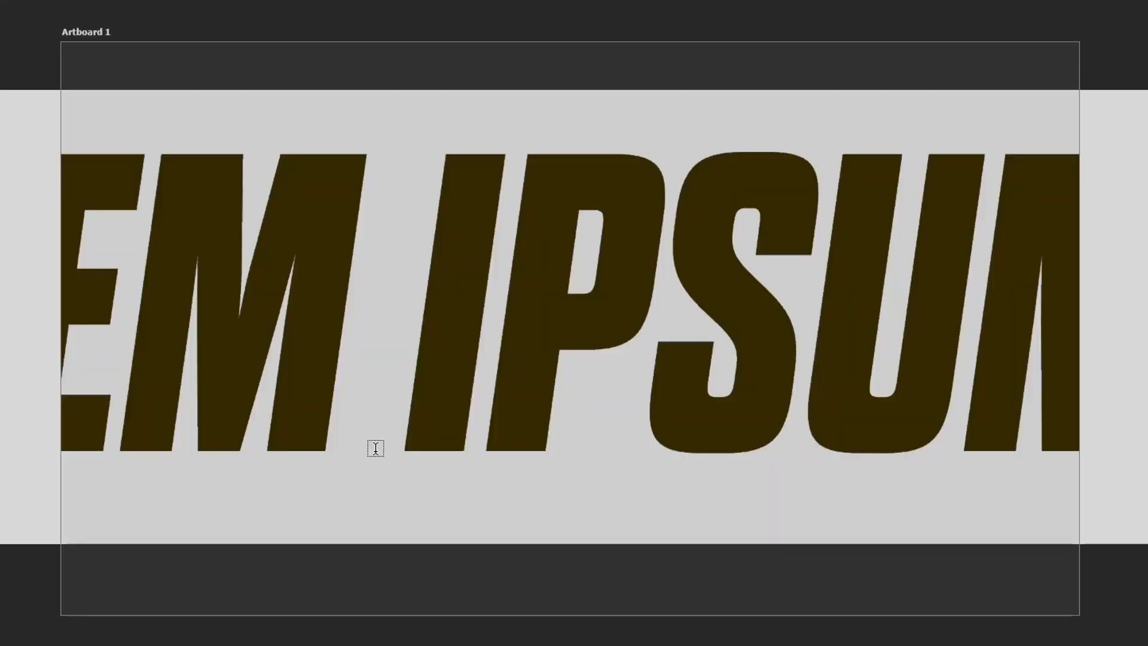
{"action": "type", "text": "ZEBR"}
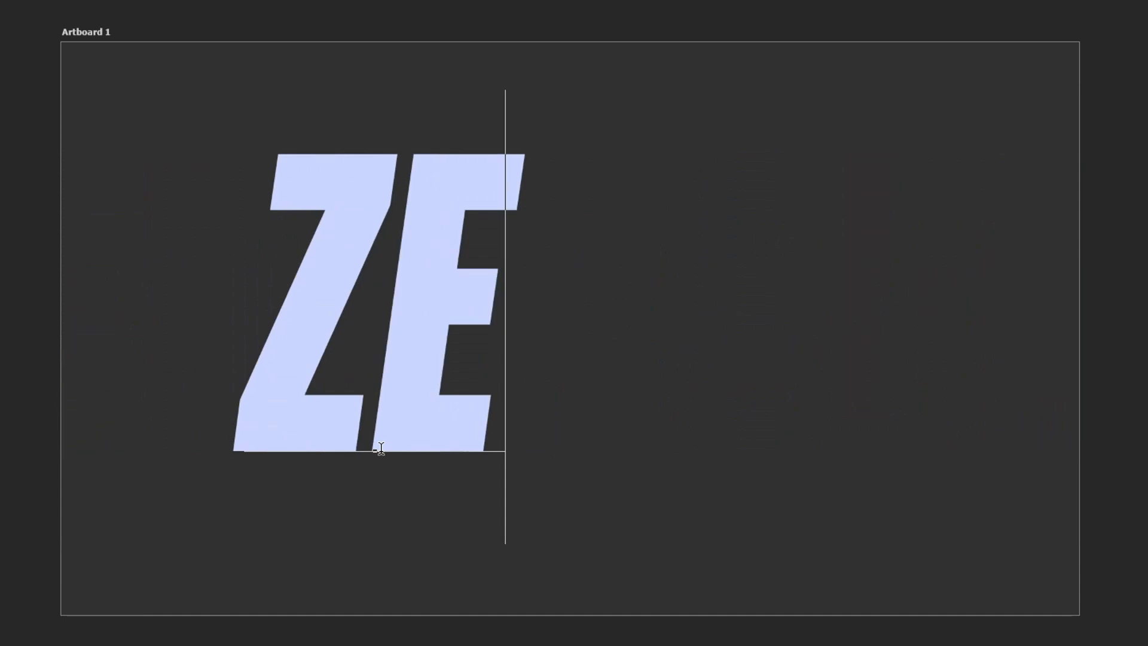
{"action": "type", "text": "A"}
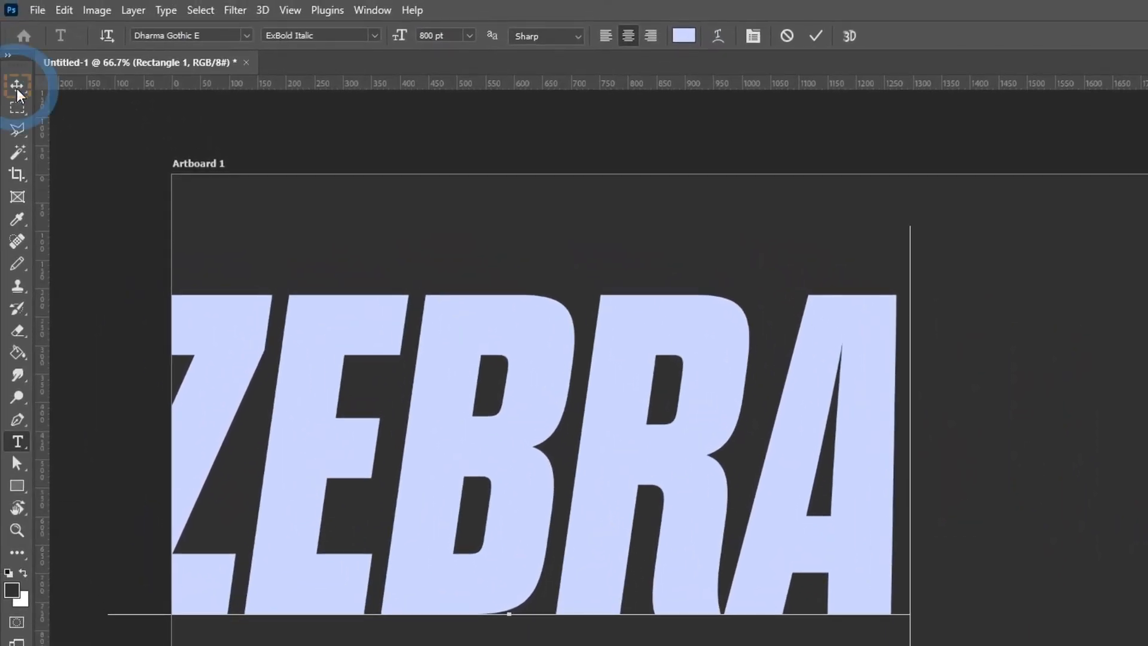
- Commit the ZEBRA text and center it horizontally and vertically on the artboard
{"action": "left_click", "coordinate": [17, 87]}
{"action": "left_click", "coordinate": [59, 87]}
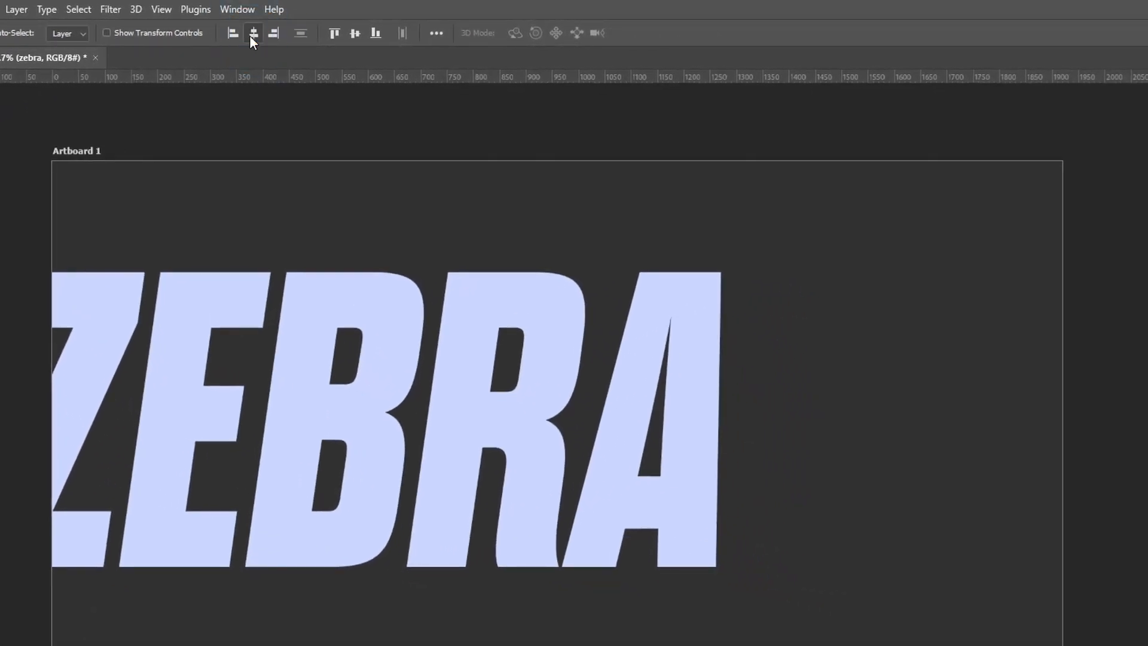
{"action": "left_click", "coordinate": [254, 34]}
{"action": "left_click", "coordinate": [356, 33]}
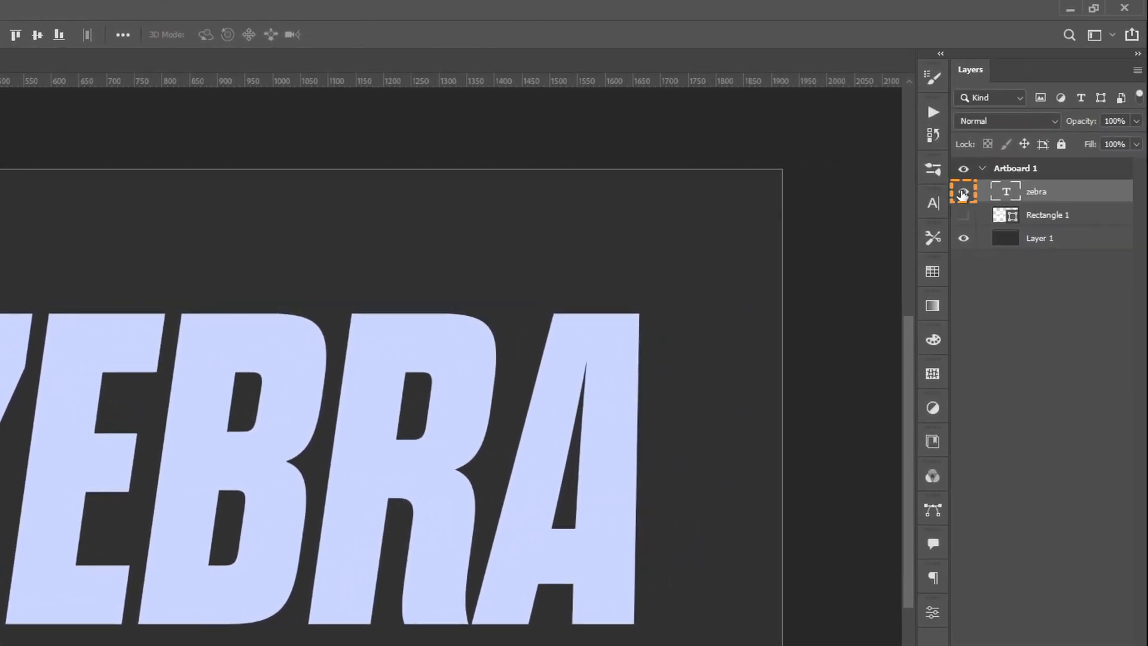
- Show the Rectangle 1 lines layer in place of the zebra text layer and convert it to a smart object
{"action": "left_click", "coordinate": [963, 193]}
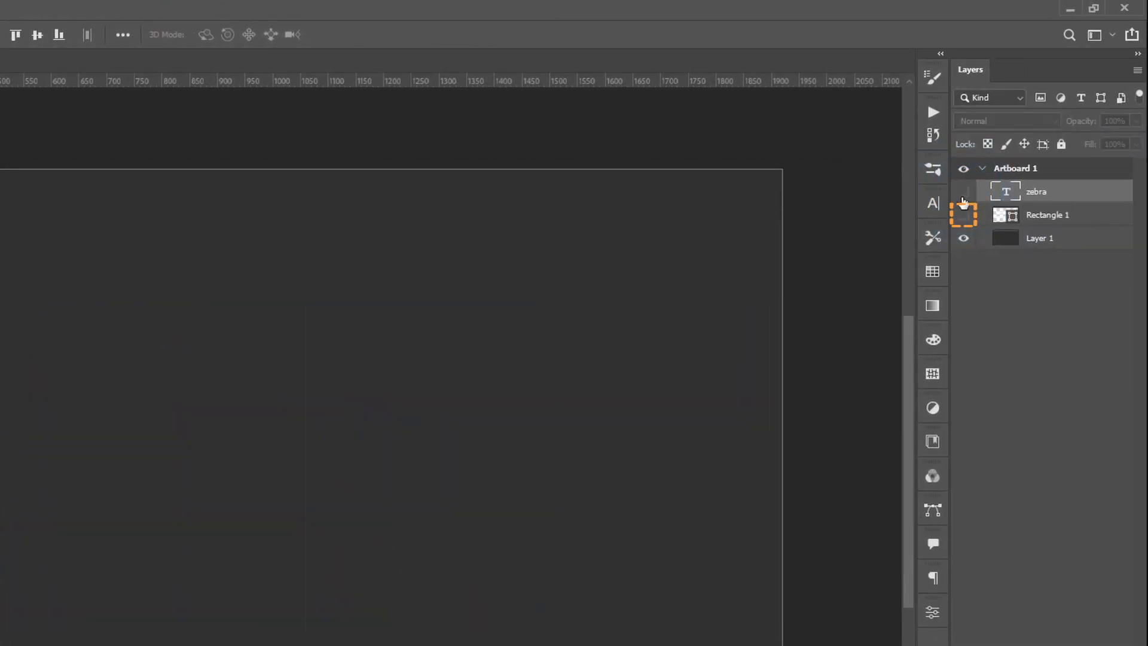
{"action": "left_click", "coordinate": [963, 216]}
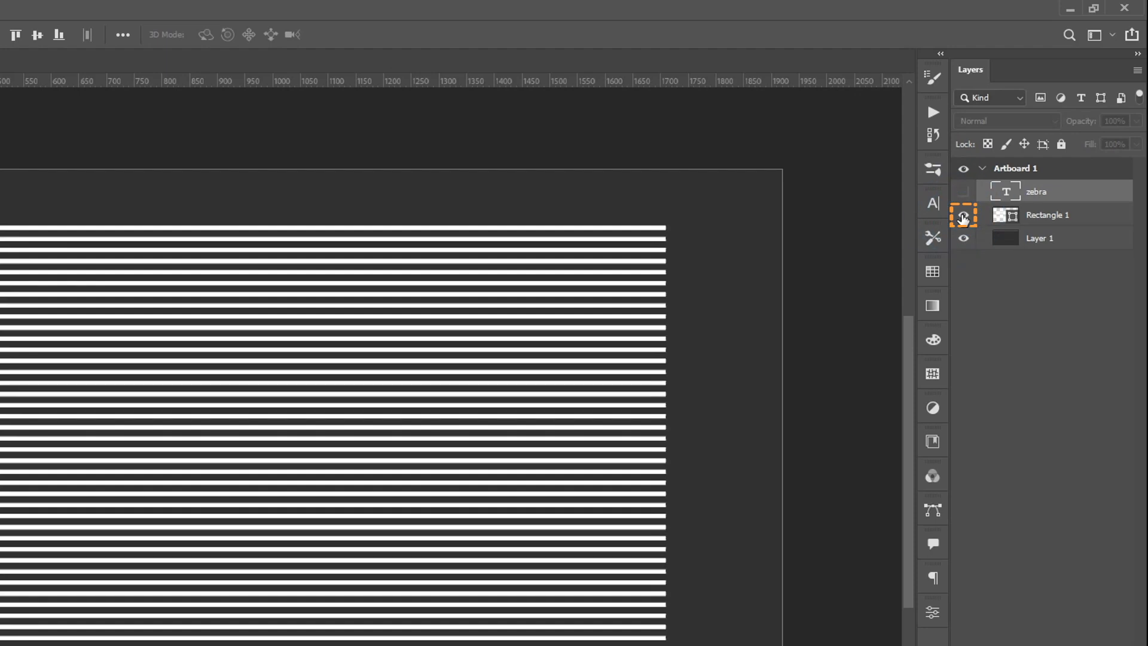
{"action": "left_click", "coordinate": [1032, 215]}
{"action": "right_click", "coordinate": [1034, 217]}
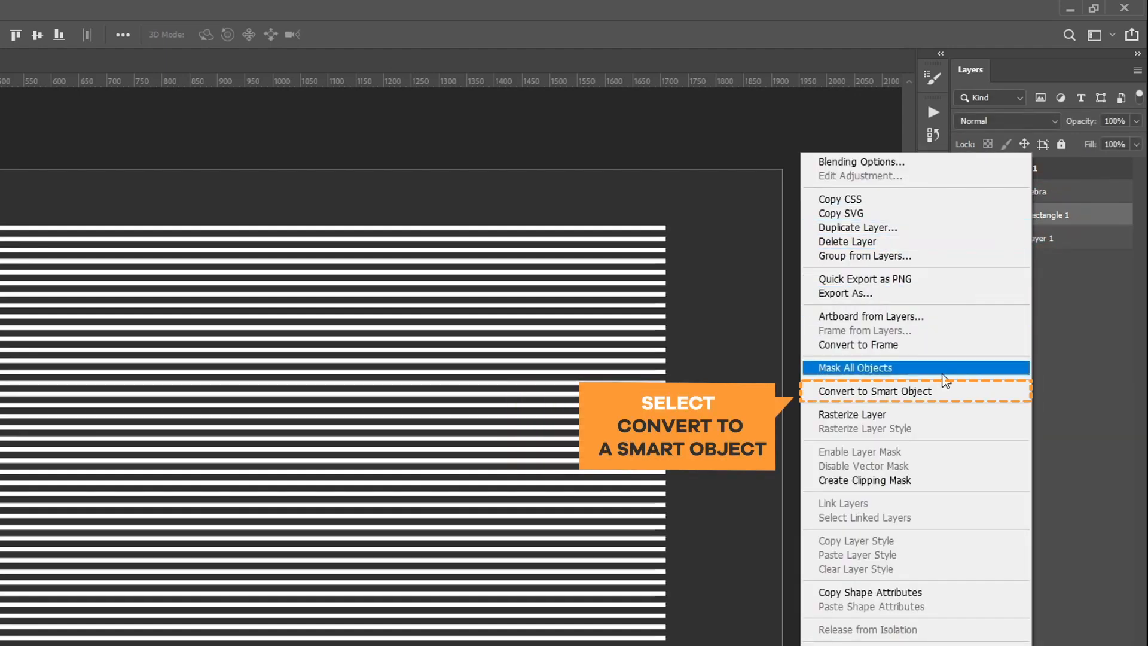
{"action": "left_click", "coordinate": [940, 391]}
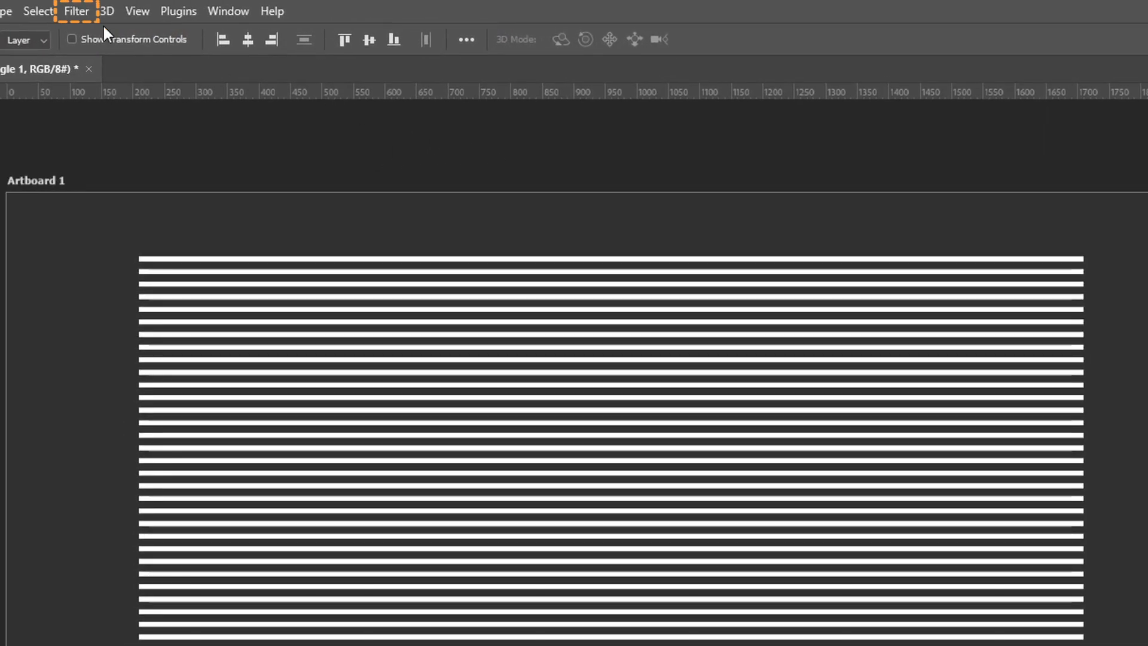
- Start the Liquify filter on the lines and warp them into broad waves with a size 400 brush
{"action": "left_click", "coordinate": [72, 11]}
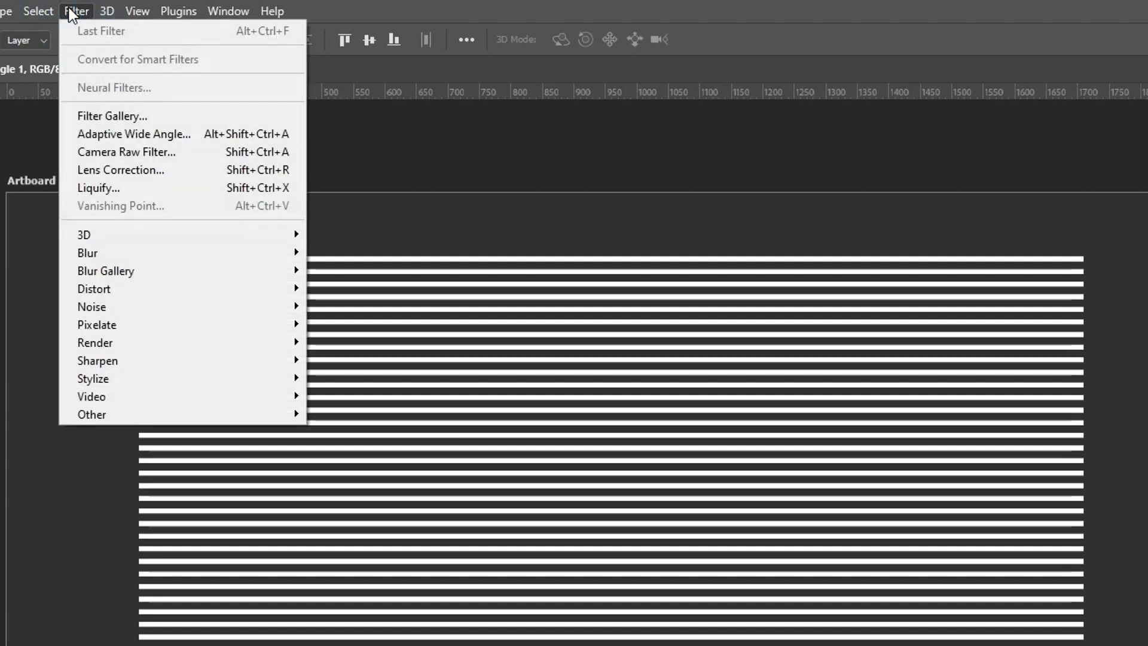
{"action": "left_click", "coordinate": [132, 185]}
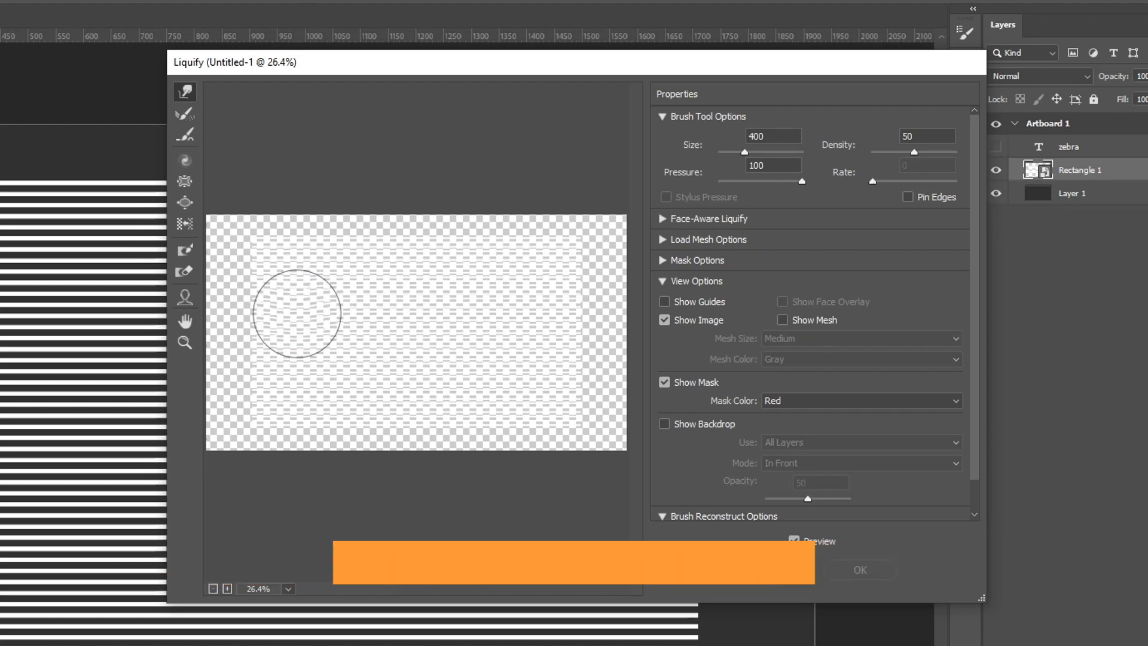
{"action": "mouse_move", "coordinate": [300, 323]}
{"action": "left_mouse_down"}
{"action": "mouse_move", "coordinate": [324, 363]}
{"action": "mouse_move", "coordinate": [358, 365]}
{"action": "mouse_move", "coordinate": [359, 338]}
{"action": "mouse_move", "coordinate": [419, 299]}
{"action": "mouse_move", "coordinate": [422, 355]}
{"action": "mouse_move", "coordinate": [481, 371]}
{"action": "mouse_move", "coordinate": [548, 304]}
{"action": "mouse_move", "coordinate": [561, 326]}
{"action": "mouse_move", "coordinate": [538, 277]}
{"action": "mouse_move", "coordinate": [542, 244]}
{"action": "mouse_move", "coordinate": [486, 279]}
{"action": "mouse_move", "coordinate": [393, 284]}
{"action": "mouse_move", "coordinate": [364, 265]}
{"action": "mouse_move", "coordinate": [278, 410]}
{"action": "left_mouse_up"}
{"action": "left_click_drag", "start_coordinate": [417, 395], "coordinate": [420, 407]}
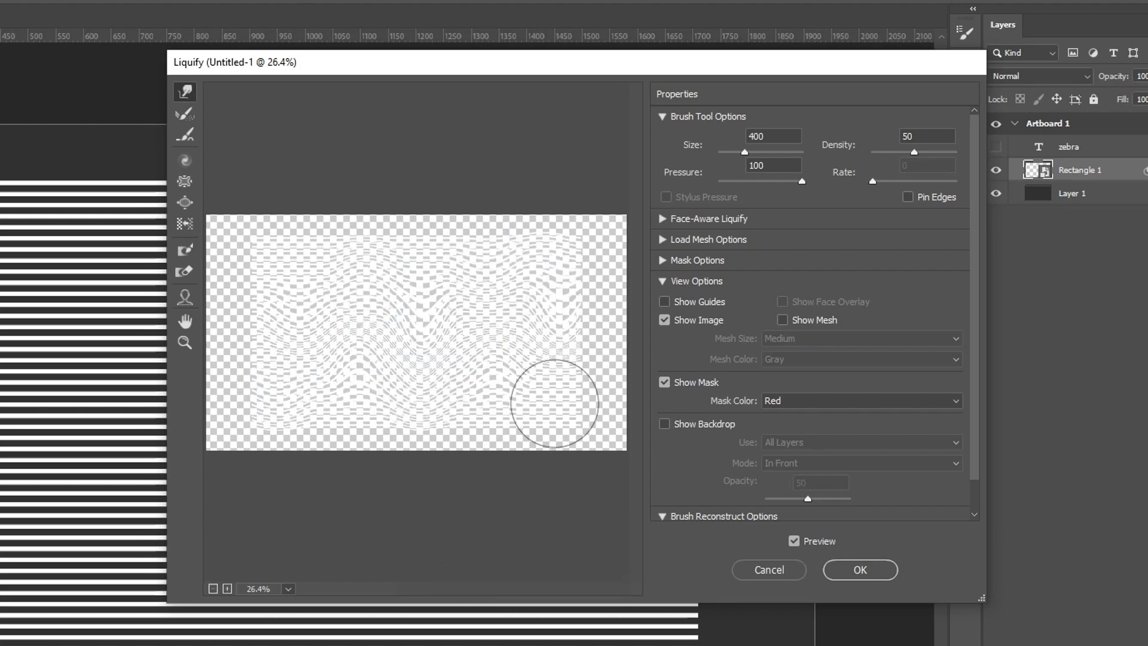
{"action": "left_click_drag", "start_coordinate": [555, 403], "coordinate": [554, 388]}
- Reduce the Liquify brush size to 200, refine the waves with smaller distortions, and apply the filter
{"action": "key", "text": "["}
{"action": "key", "text": "["}
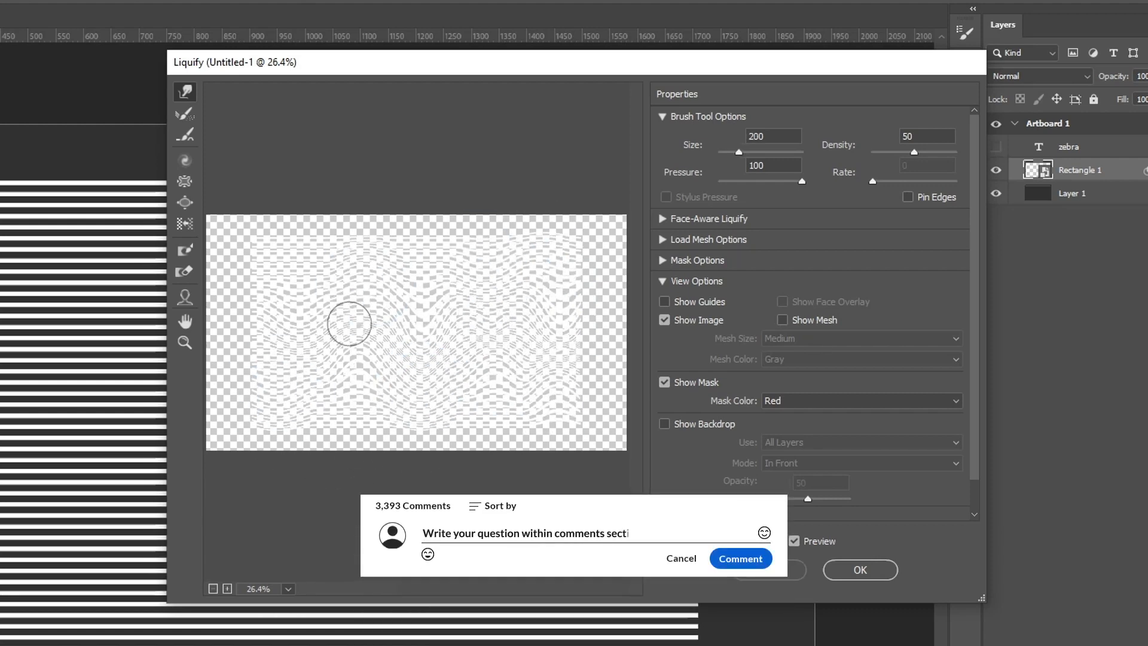
{"action": "left_click_drag", "start_coordinate": [322, 341], "coordinate": [308, 331]}
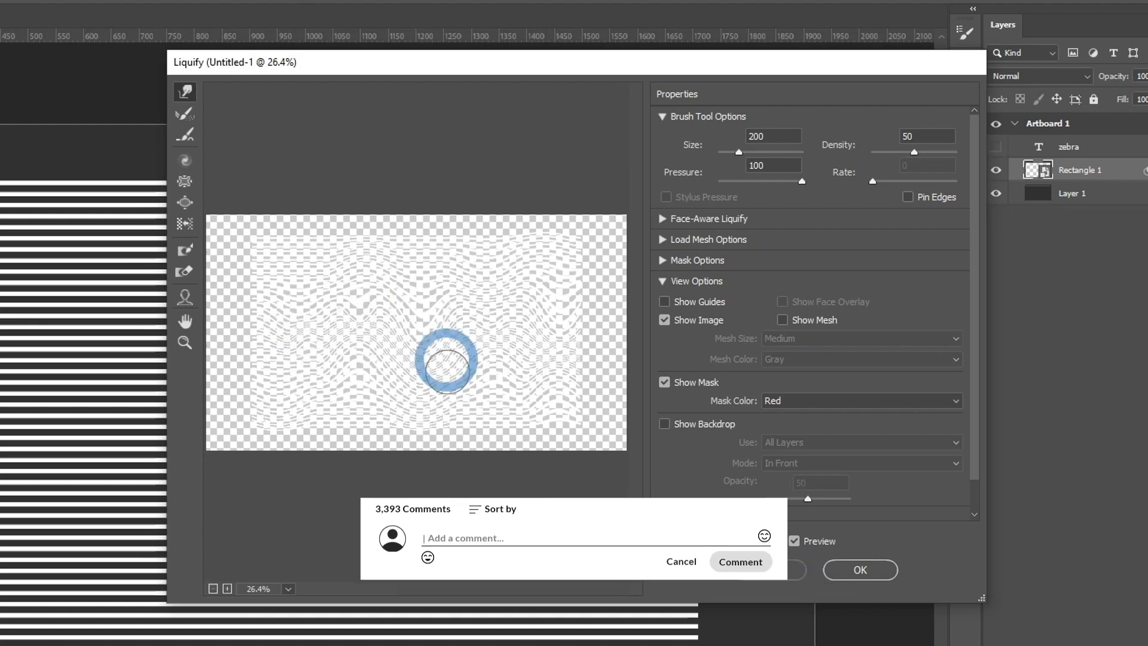
{"action": "left_click_drag", "start_coordinate": [447, 436], "coordinate": [402, 418]}
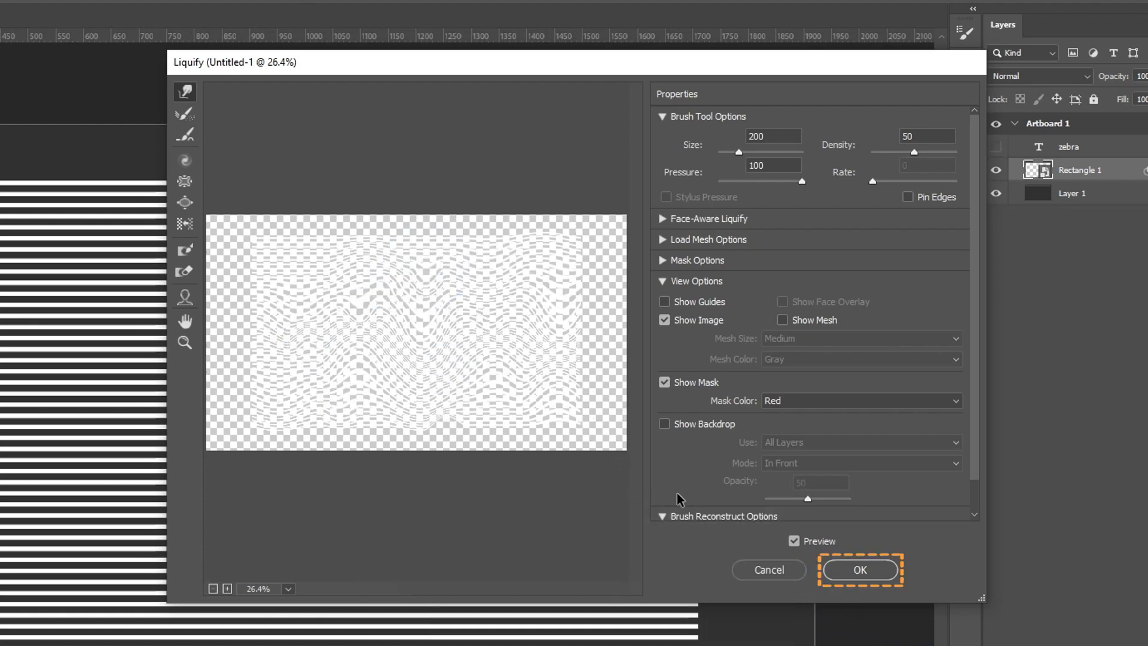
{"action": "left_click", "coordinate": [843, 571]}
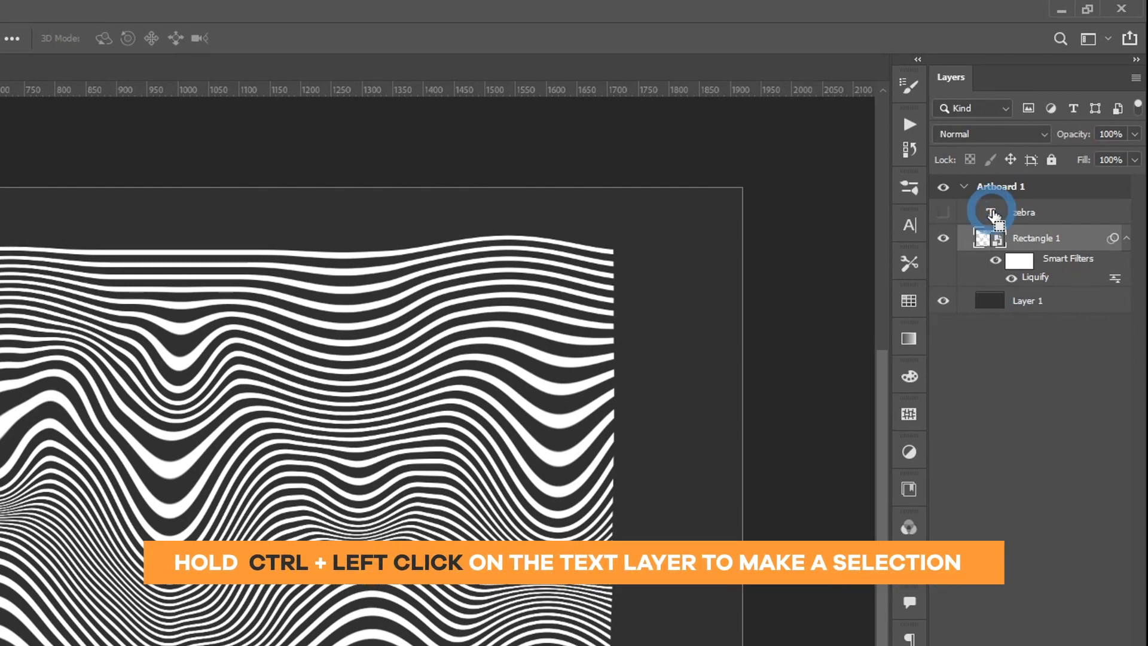
- Load the zebra text outline as a selection and mask the Rectangle 1 layer to it
{"action": "left_click", "coordinate": [991, 213], "text": "ctrl"}
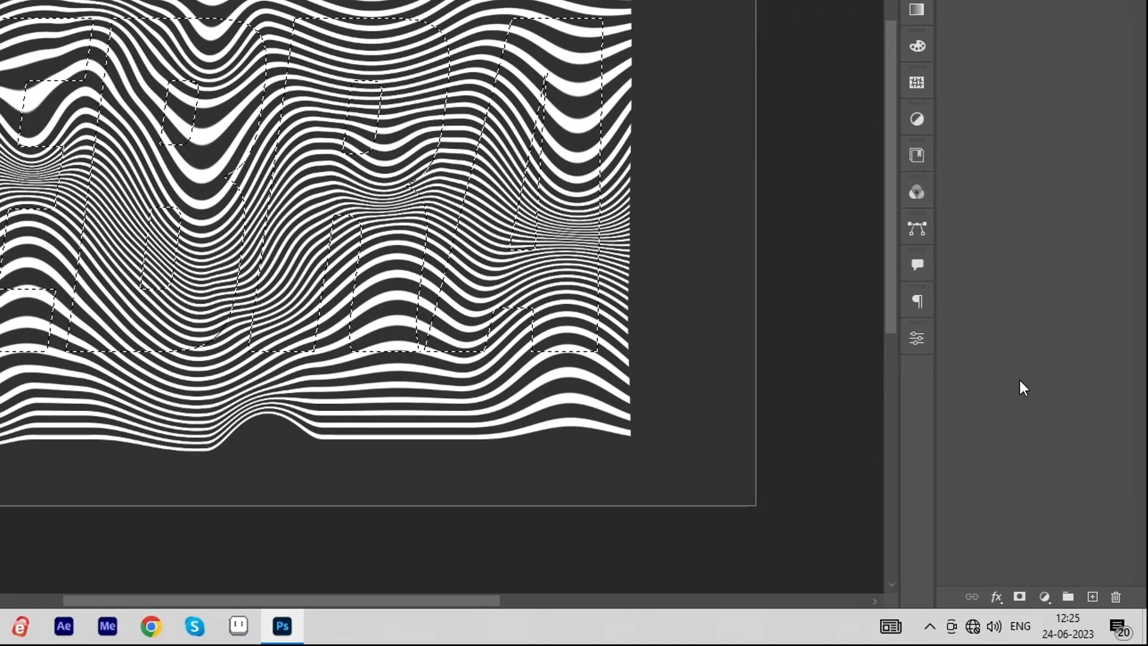
{"action": "left_click", "coordinate": [1018, 597]}
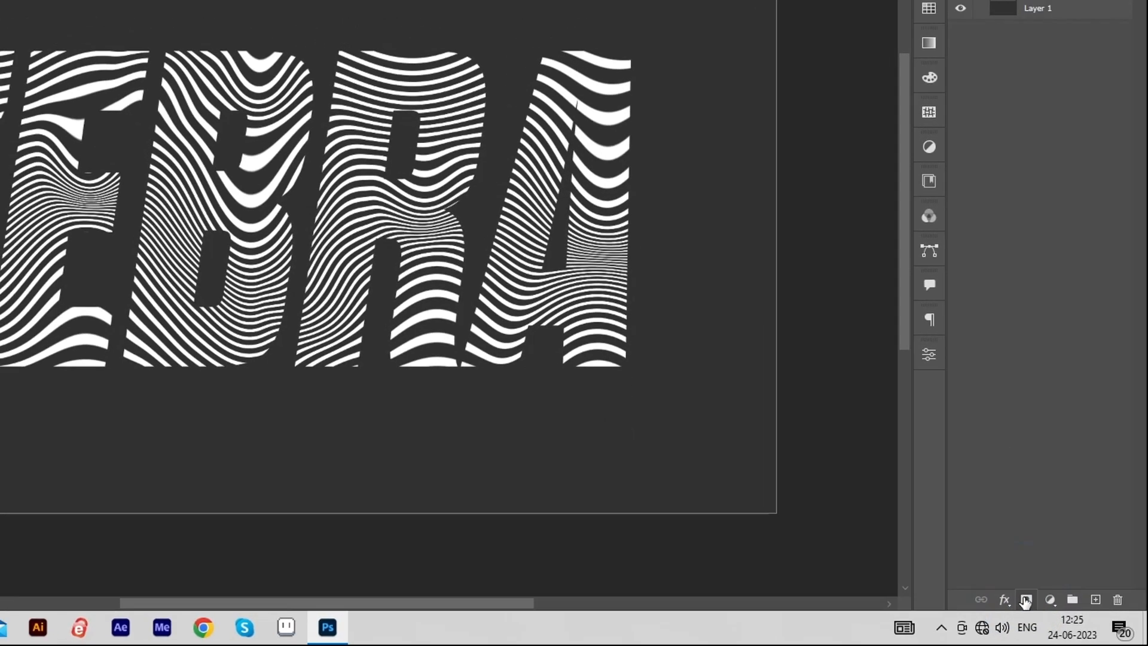